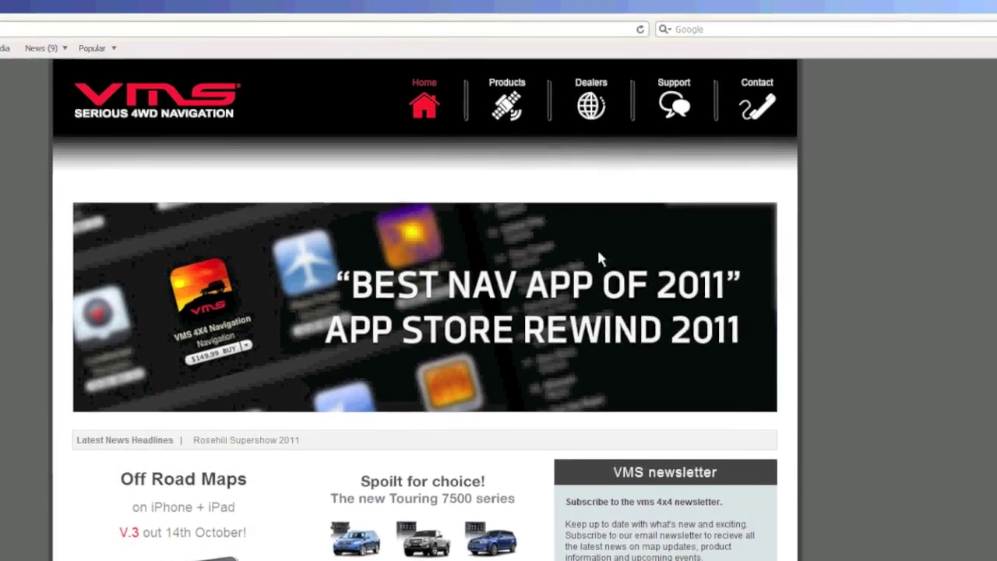
Step: Open the software updates page of the Touring 700HD among the portable GPS products
click(507, 101)
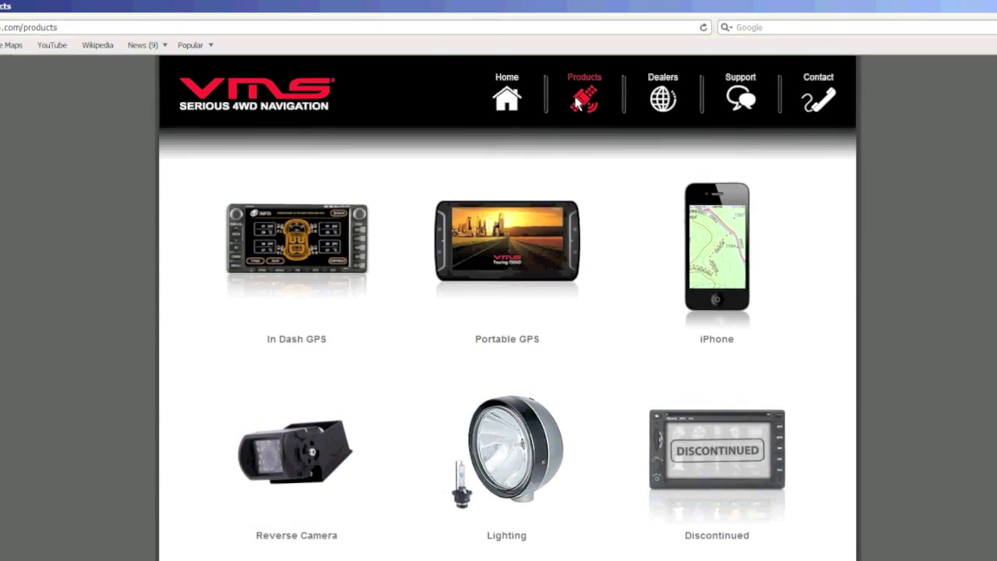
click(574, 280)
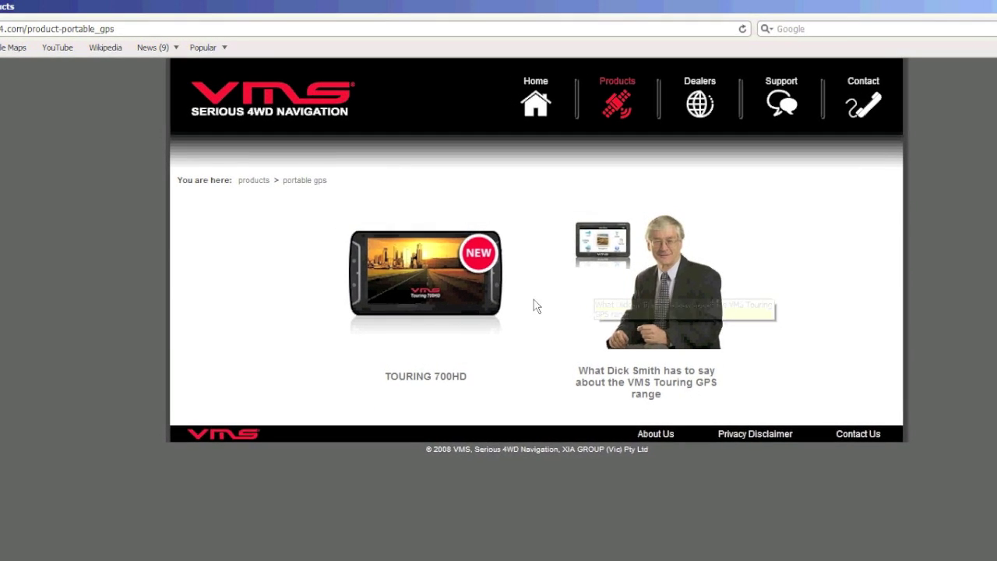
click(483, 308)
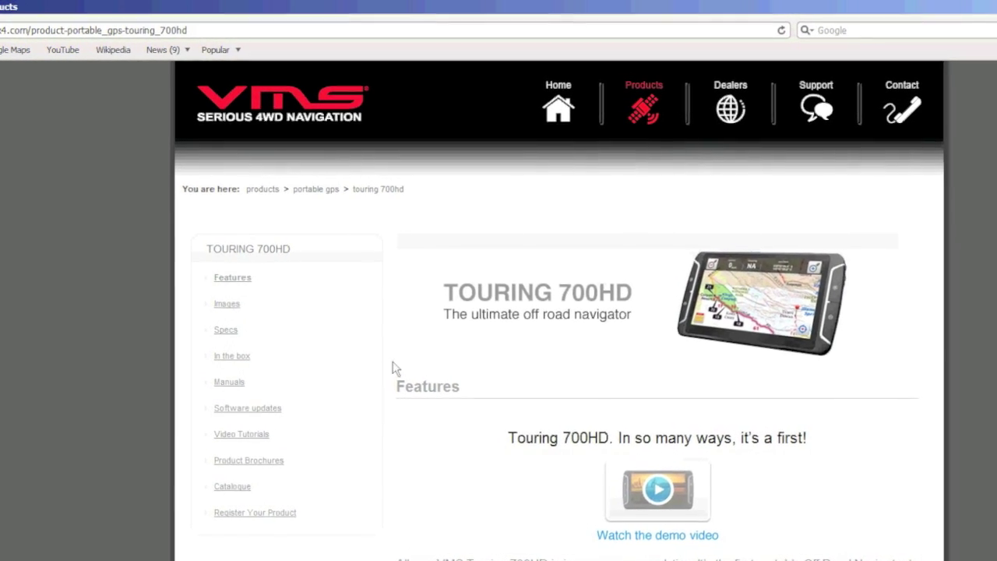
click(285, 421)
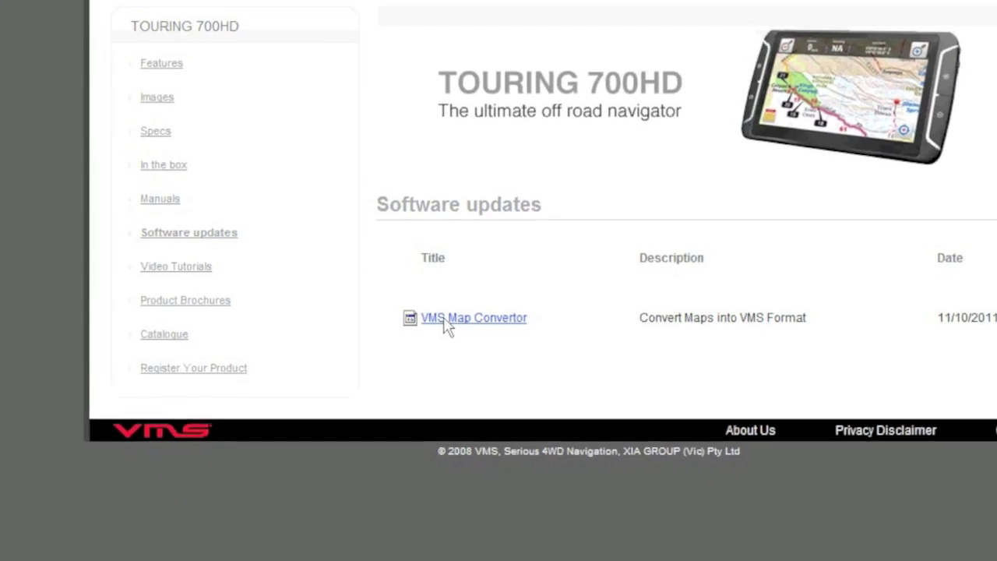
Step: Download and save the VMS Map Convertor zip, and open the downloaded VMS Map Converter-2.zip archive
click(448, 319)
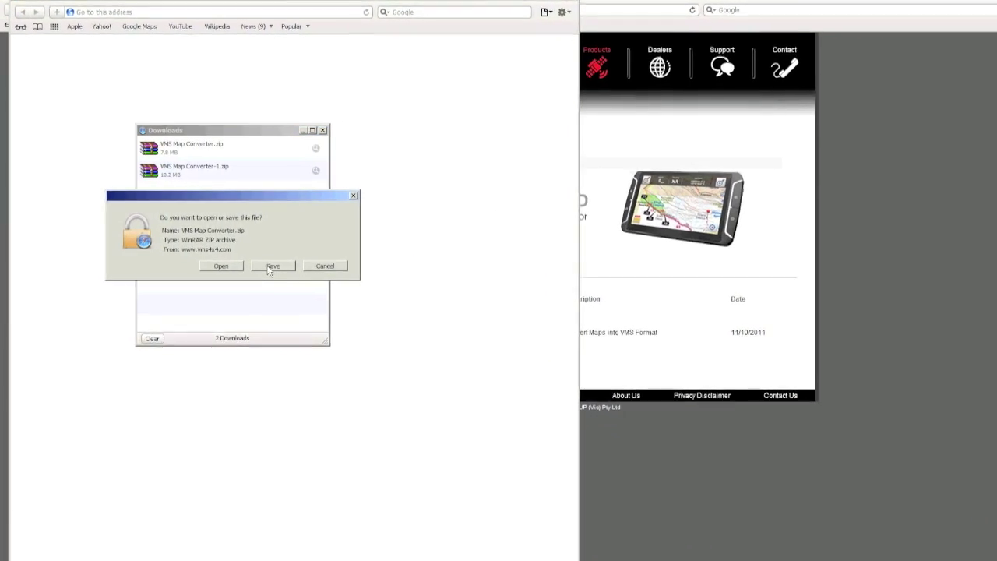
click(271, 267)
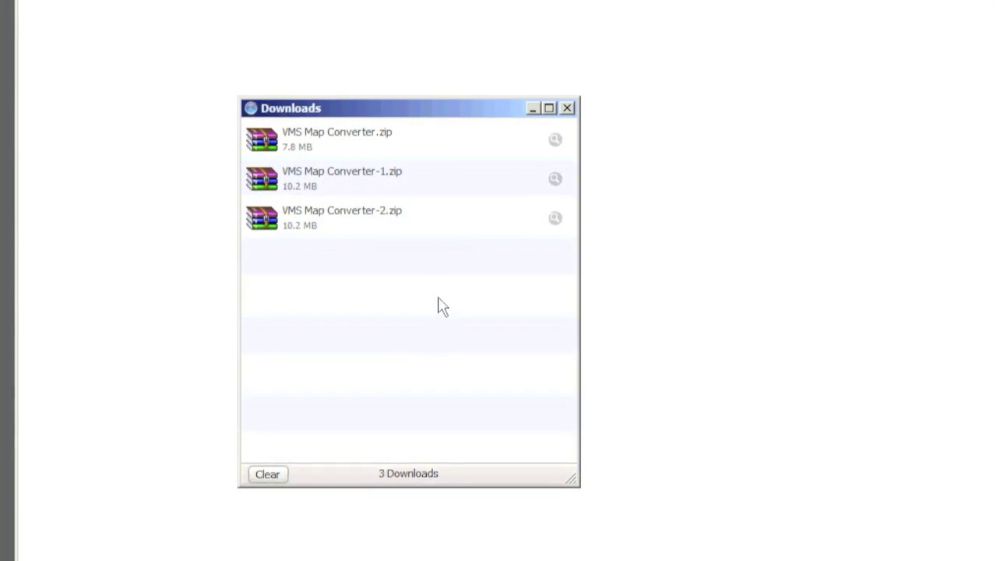
click(418, 220)
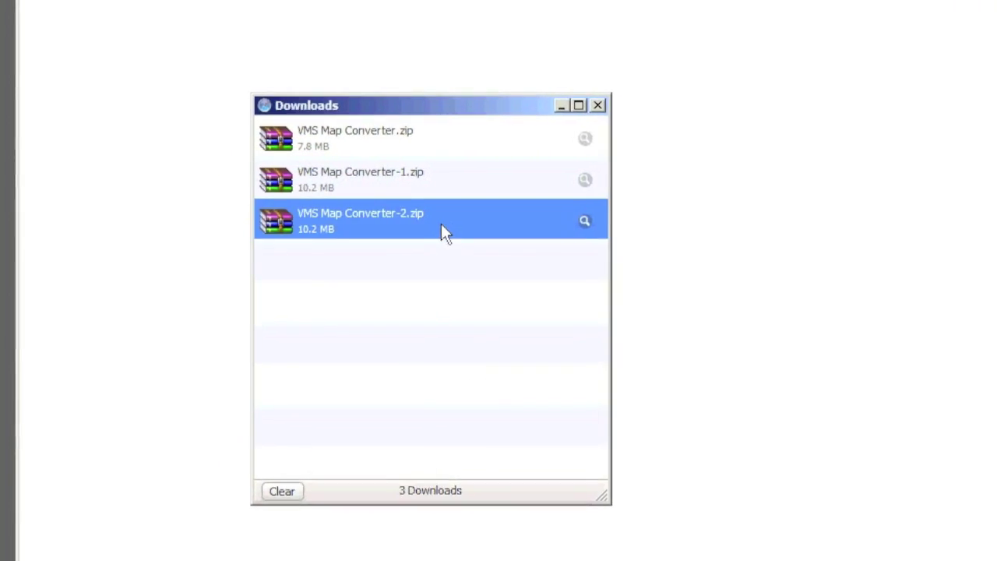
double_click(442, 224)
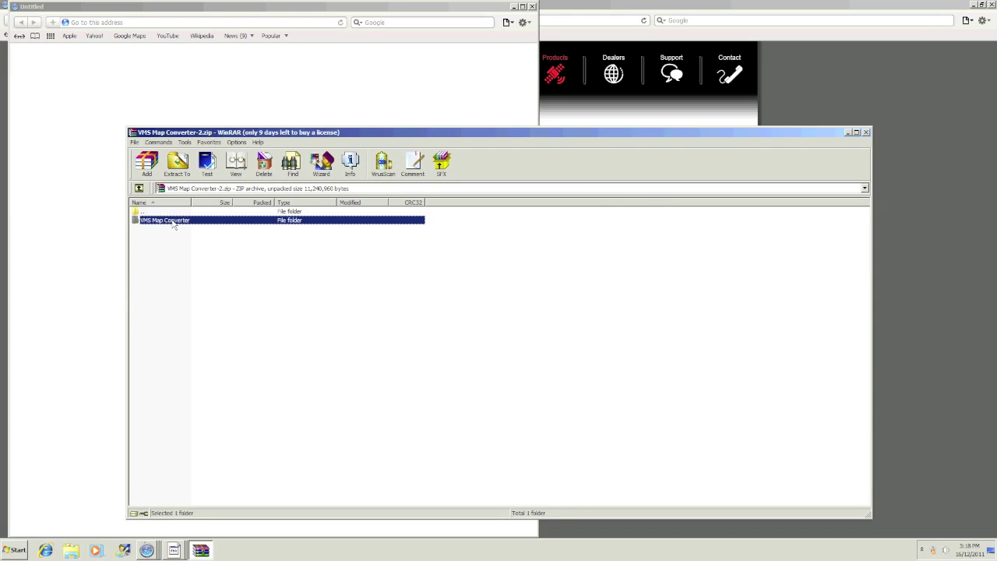
Step: Extract the VMS Map Converter folder to the Desktop, replacing all existing files
click(183, 173)
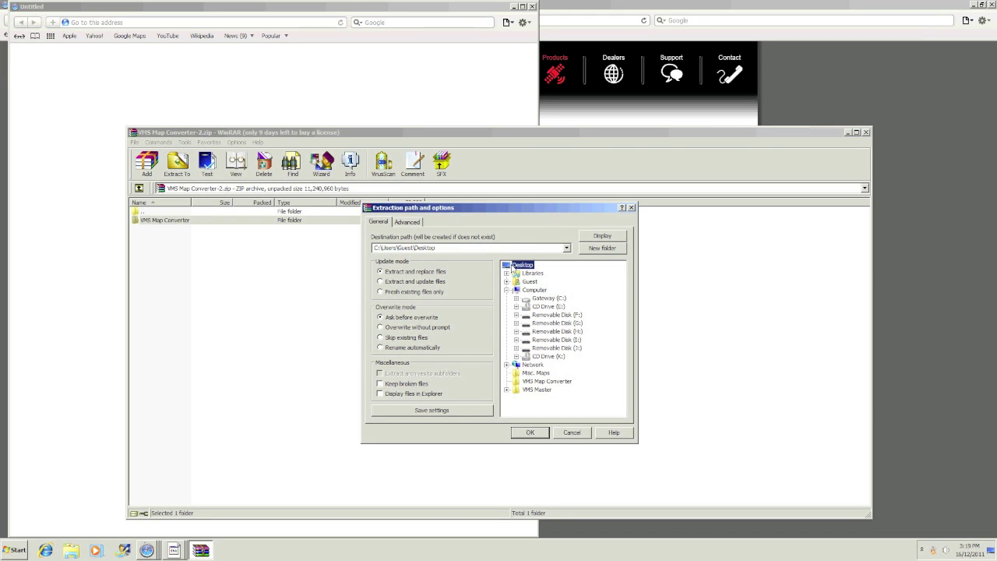
click(527, 434)
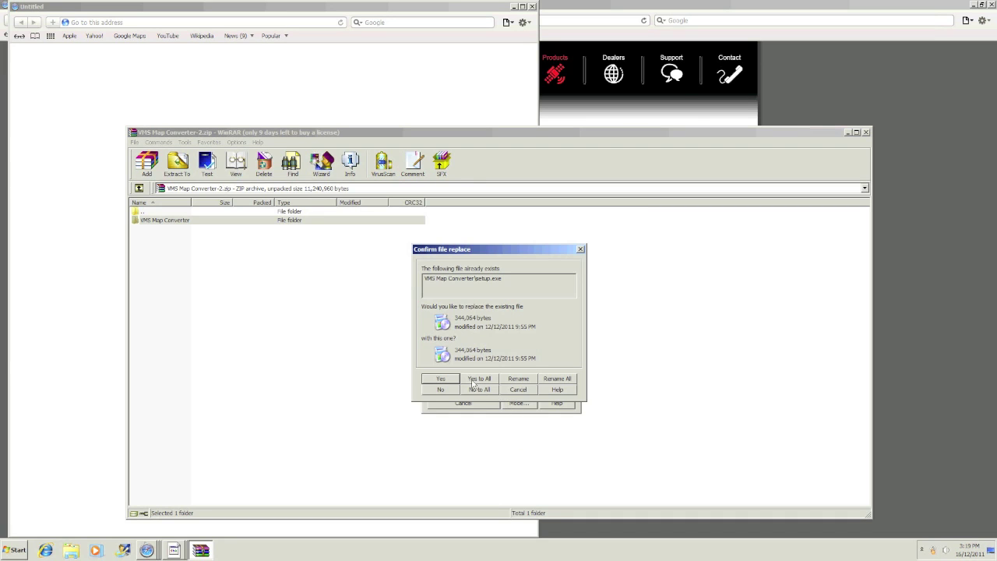
click(473, 380)
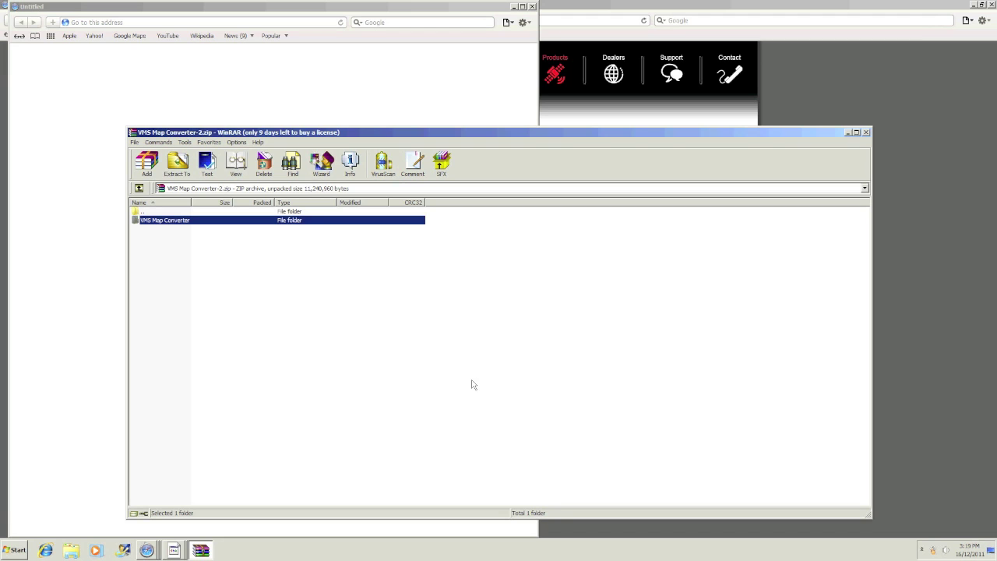
Step: Close the archive, the downloads list and the blank browser window, and minimize the website window to reveal the desktop
click(866, 133)
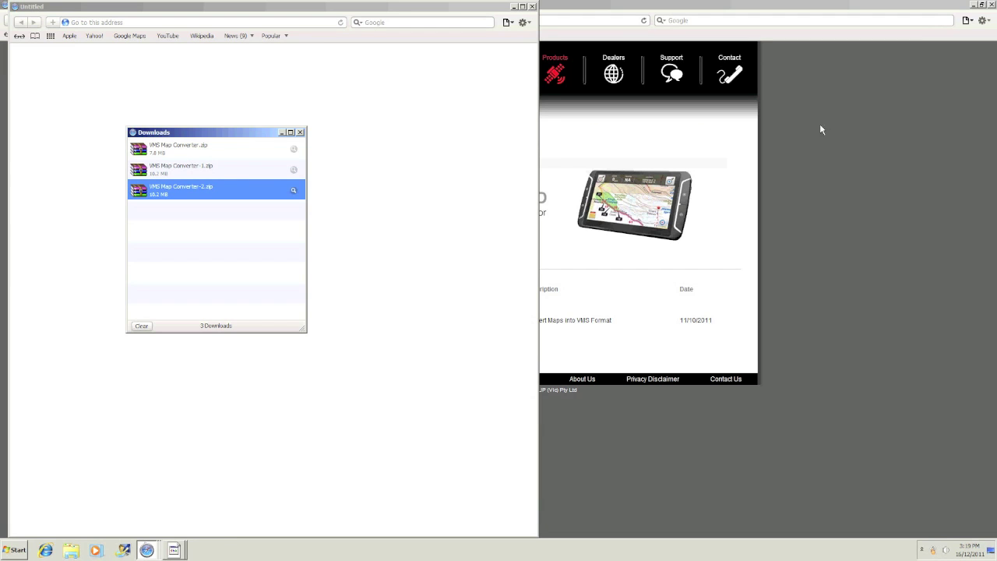
click(300, 133)
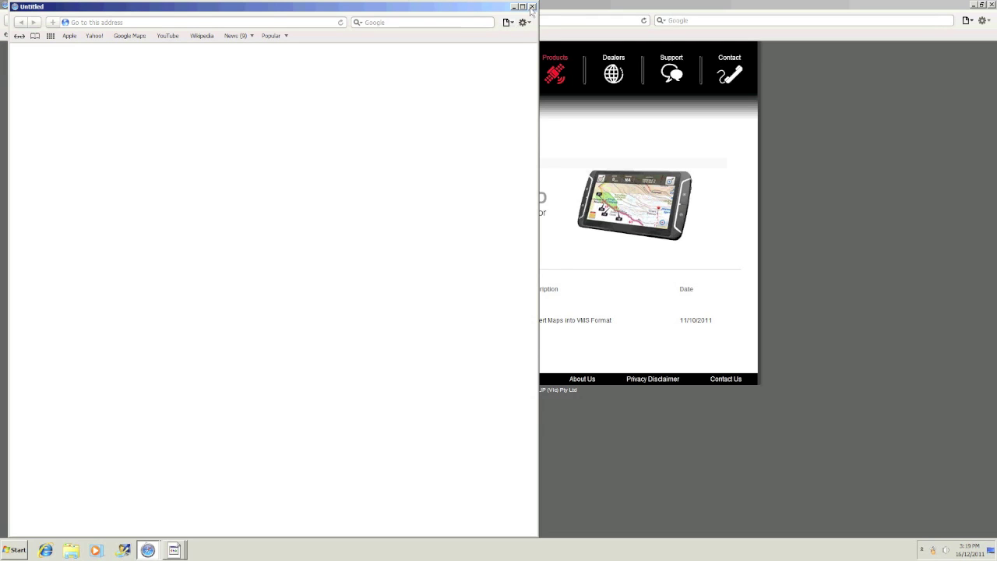
click(531, 7)
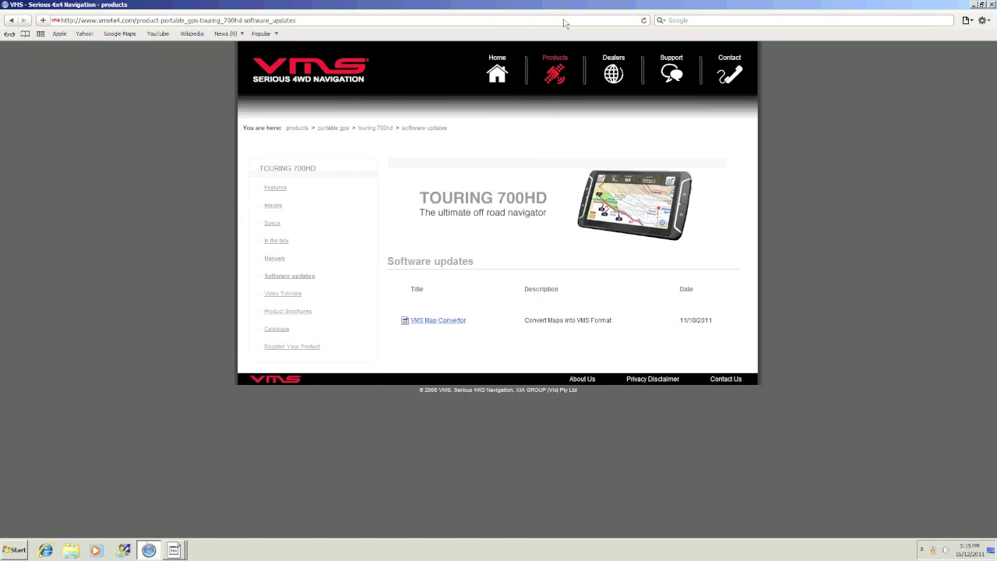
click(973, 6)
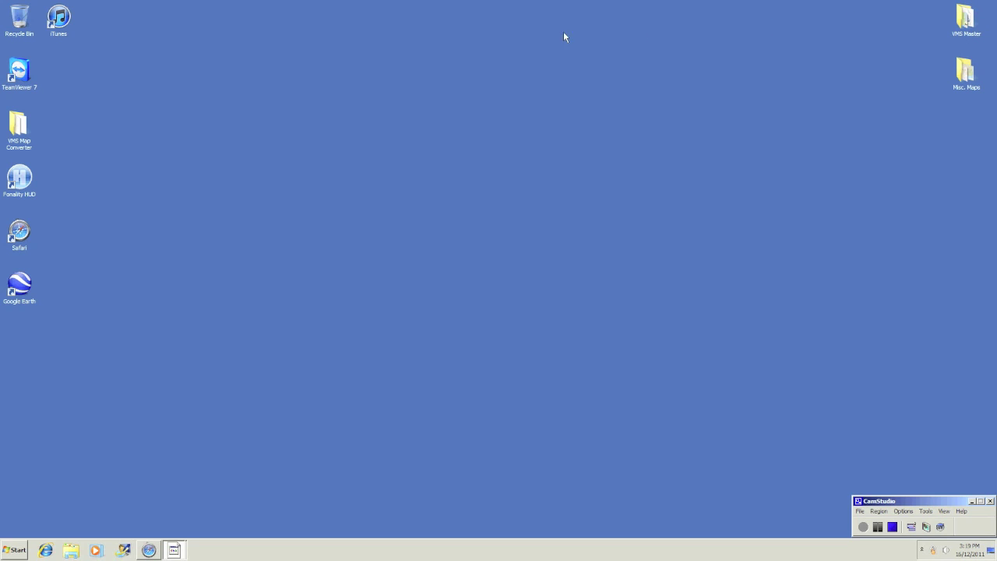
Step: Launch the VMS Map Converter installer package from the extracted desktop folder, and read and accept its license agreement
double_click(23, 129)
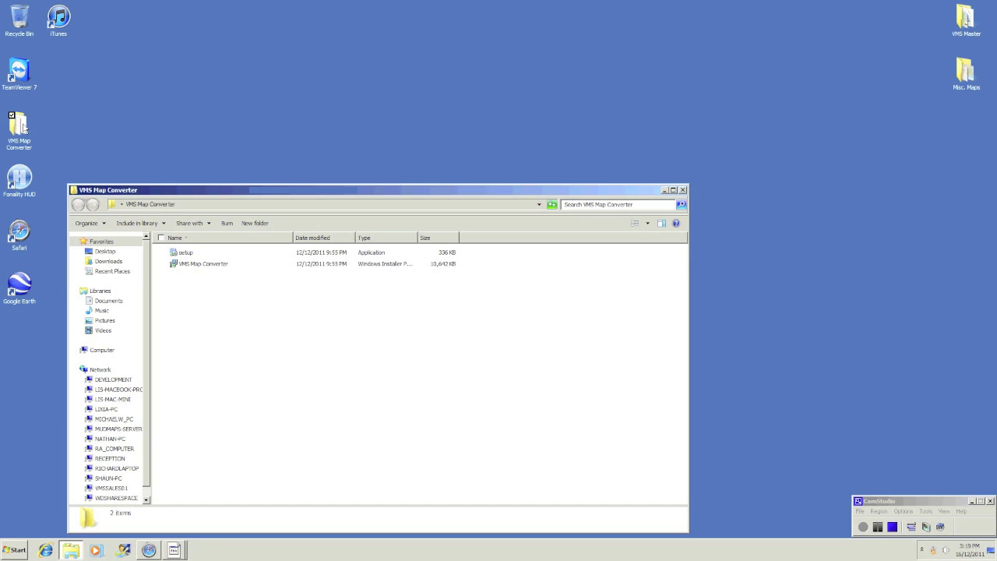
double_click(193, 265)
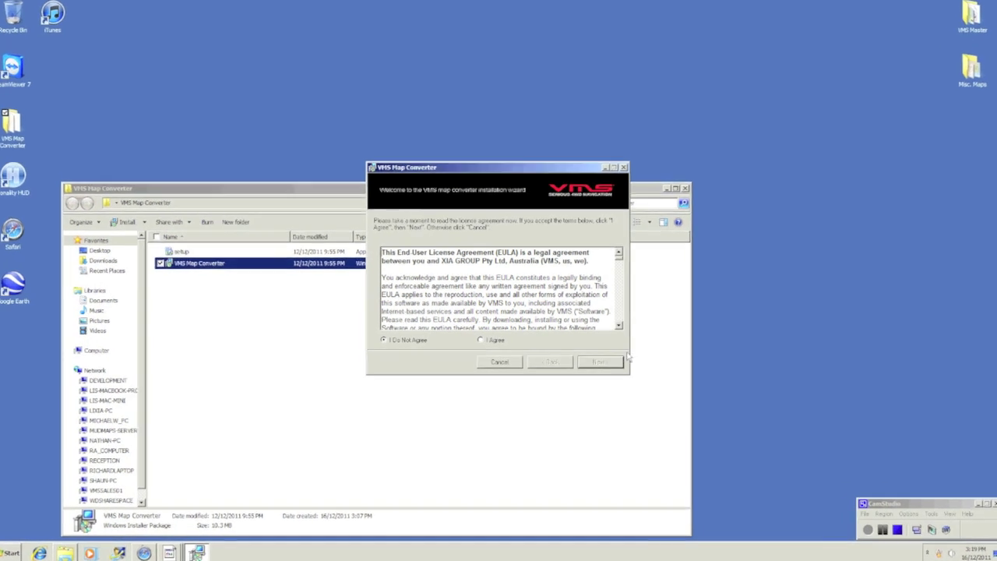
click(617, 325)
click(625, 328)
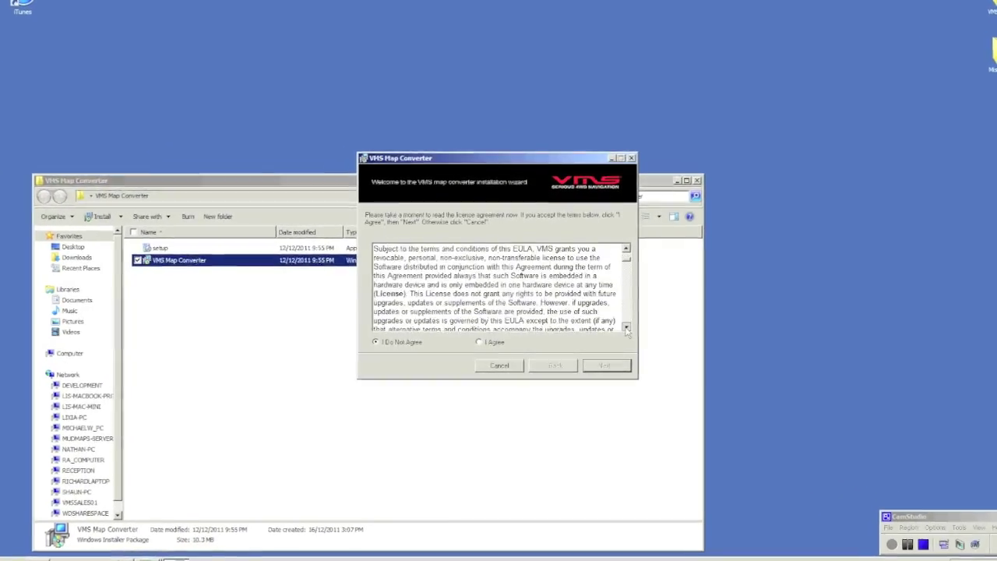
click(632, 330)
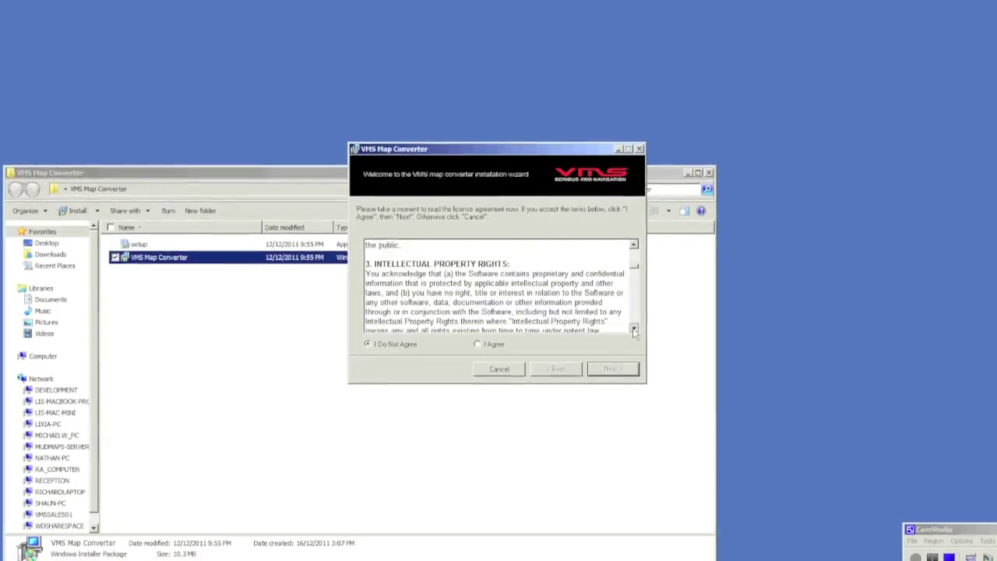
click(639, 330)
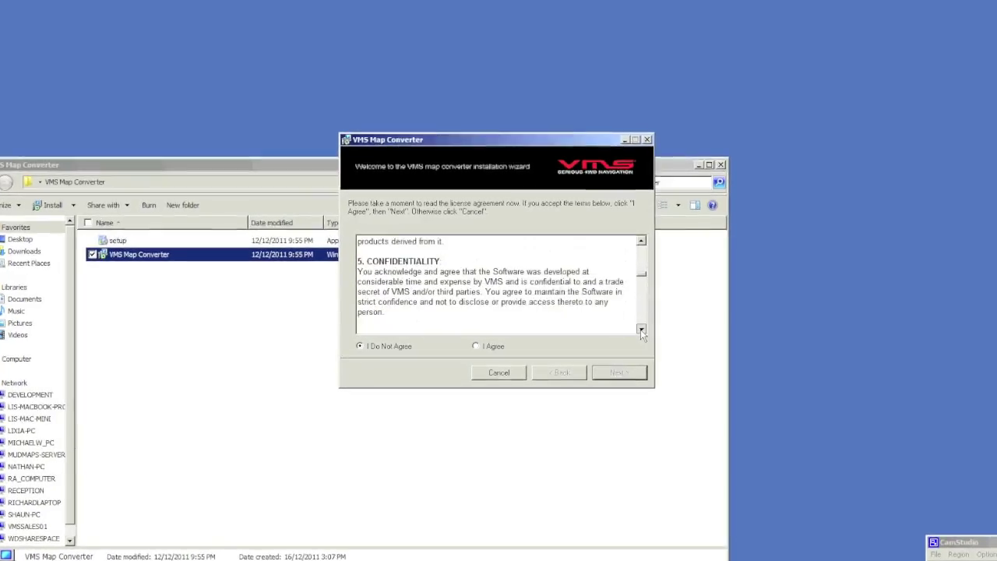
click(647, 330)
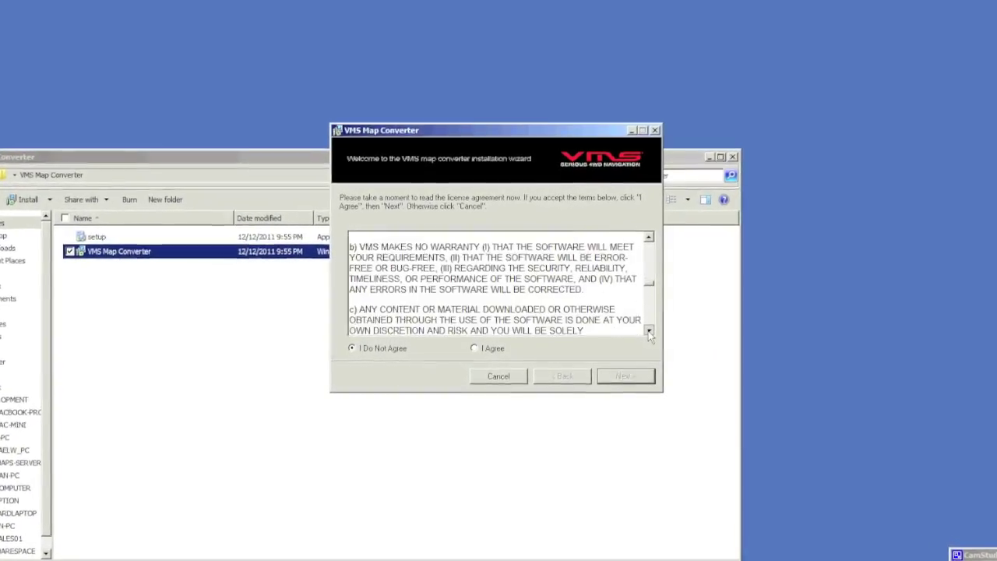
click(654, 332)
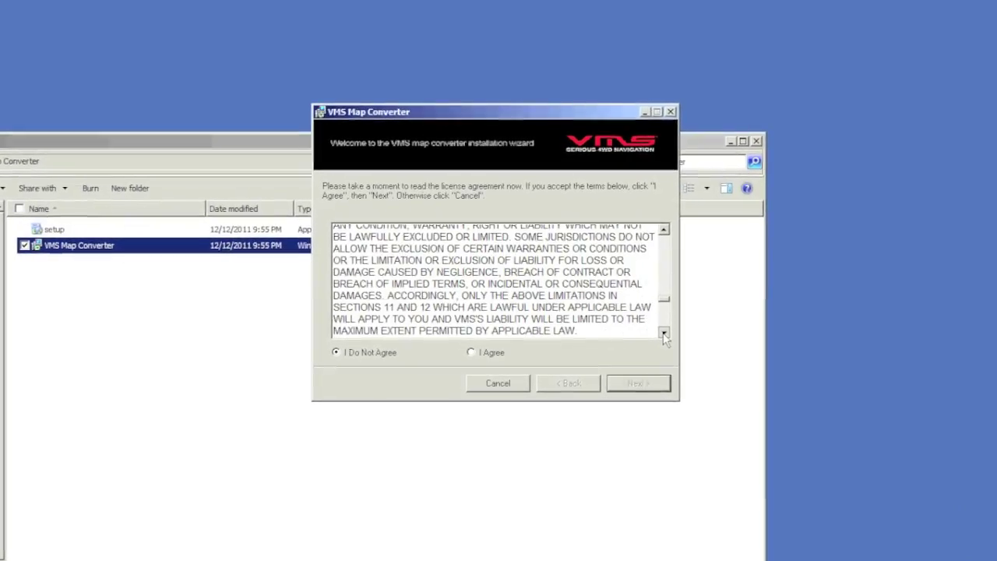
click(664, 334)
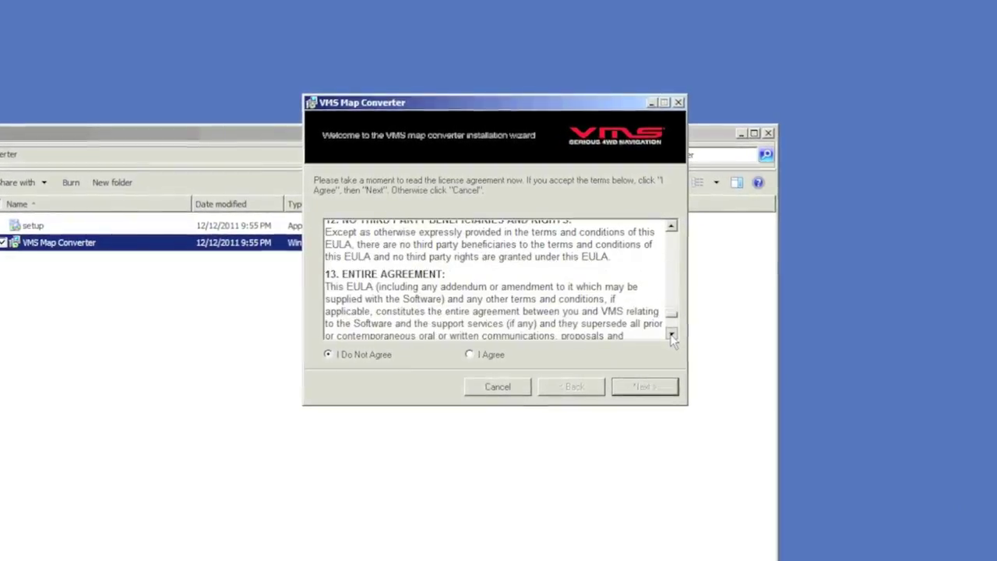
click(672, 335)
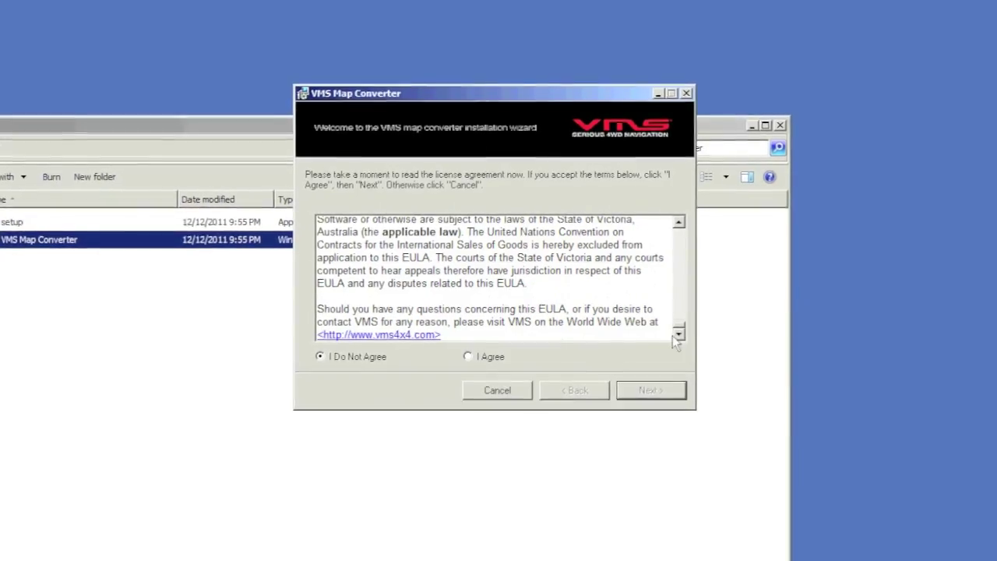
click(472, 356)
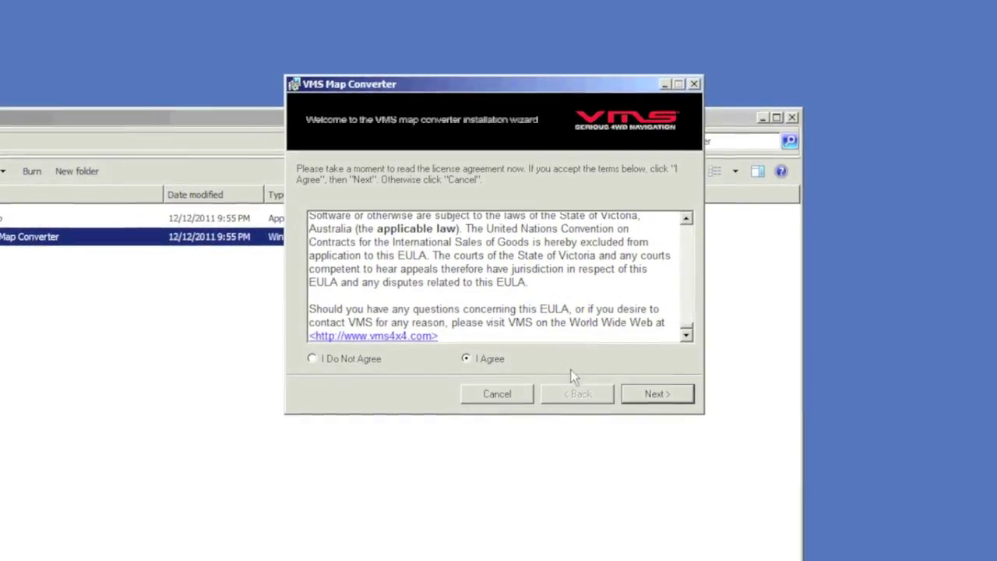
click(646, 394)
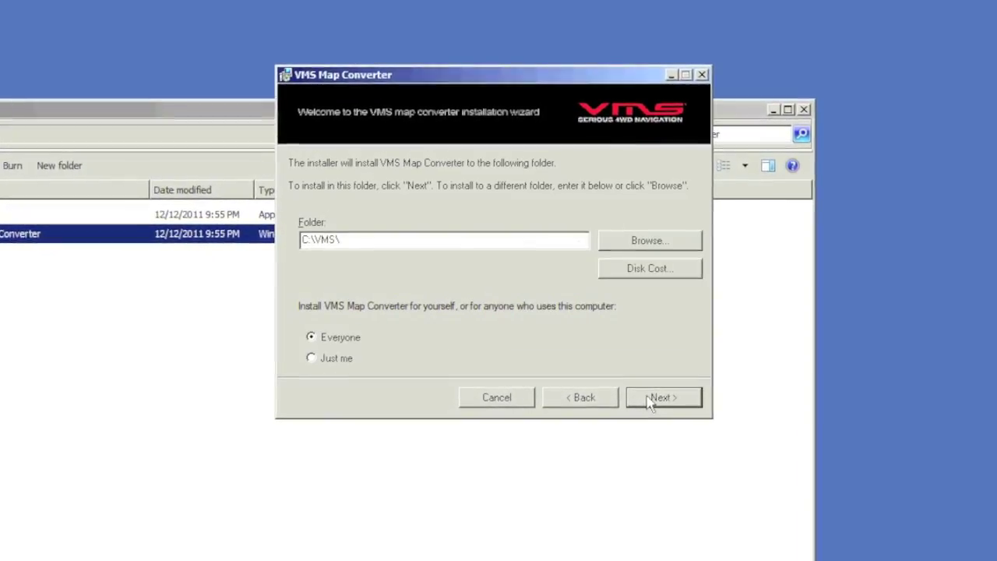
Step: Install VMS Map Converter in C:\VMS\ for everyone, and close the folder window and the finished installer
click(651, 400)
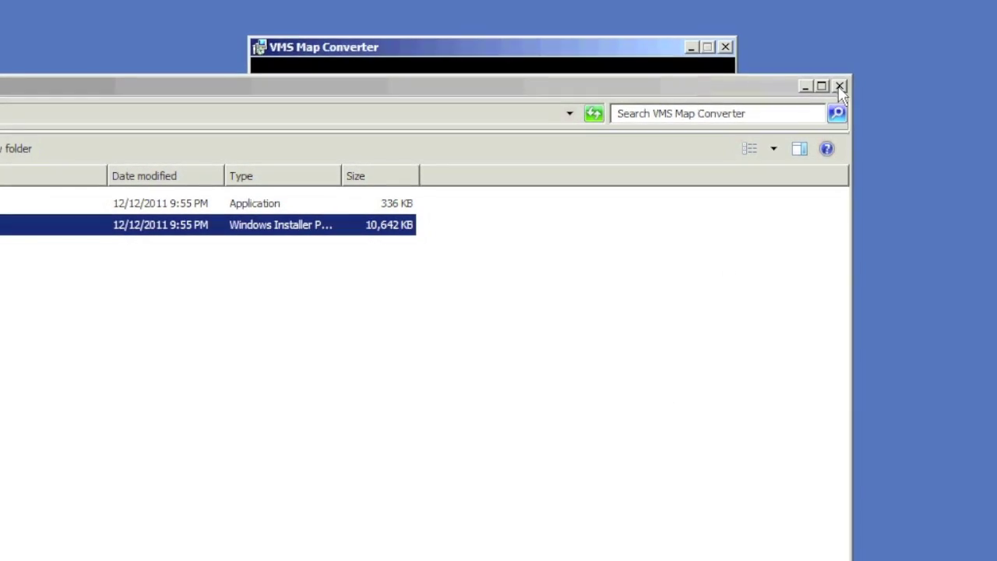
click(840, 86)
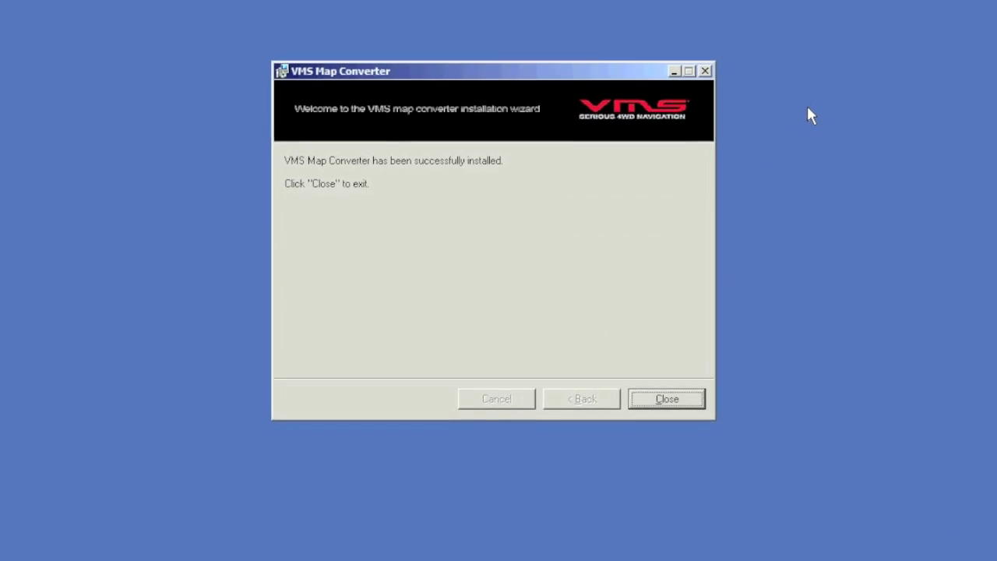
click(675, 403)
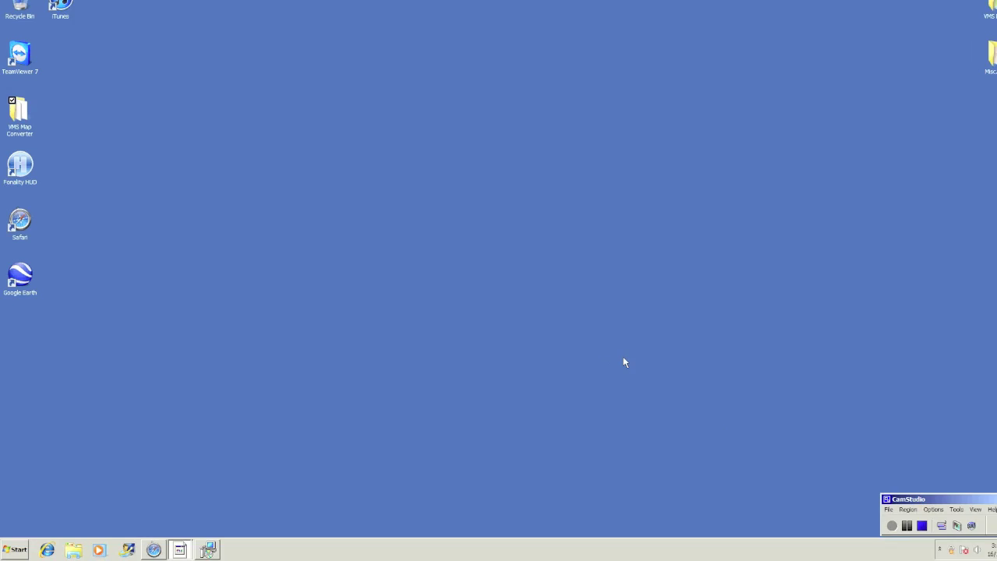
Step: Start the installed VMS Map Converter and dismiss its welcome screen
click(21, 547)
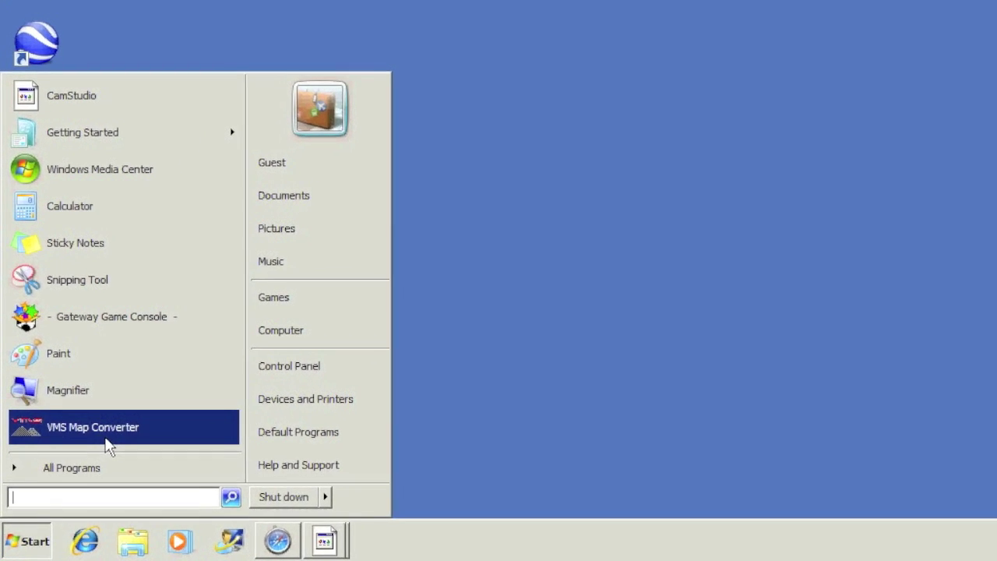
click(100, 441)
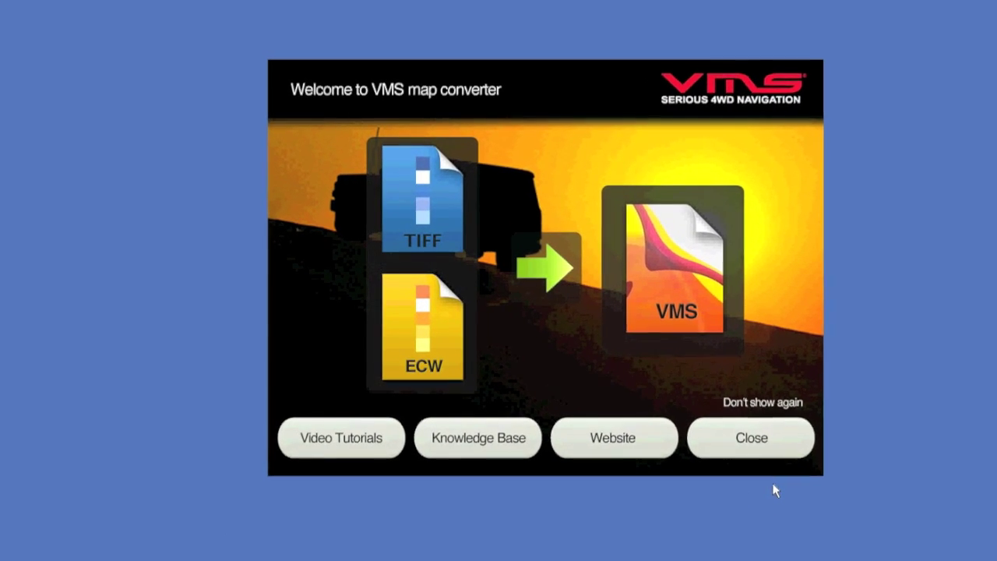
click(782, 449)
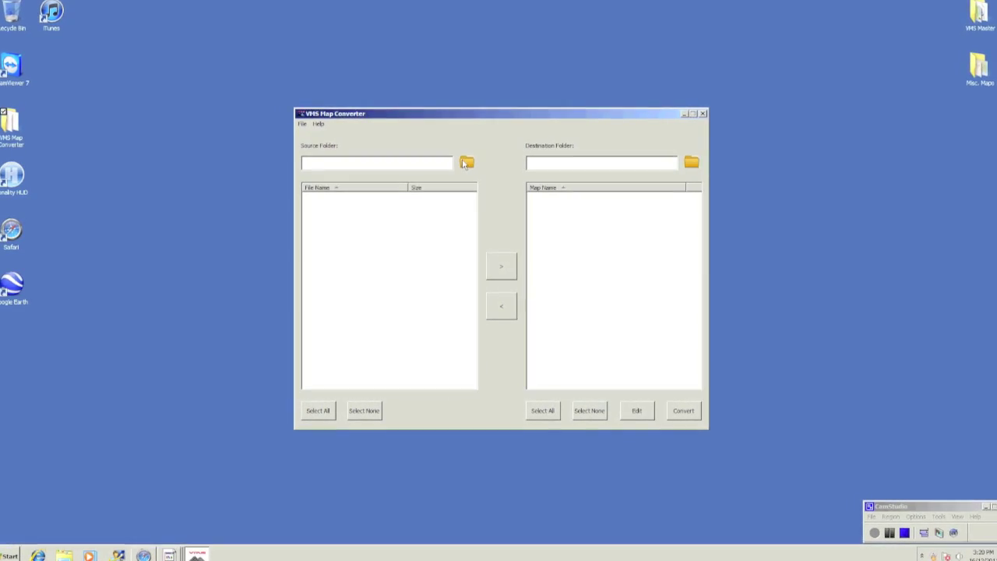
Step: Set the source folder to the Misc. Maps folder on the Desktop
click(466, 161)
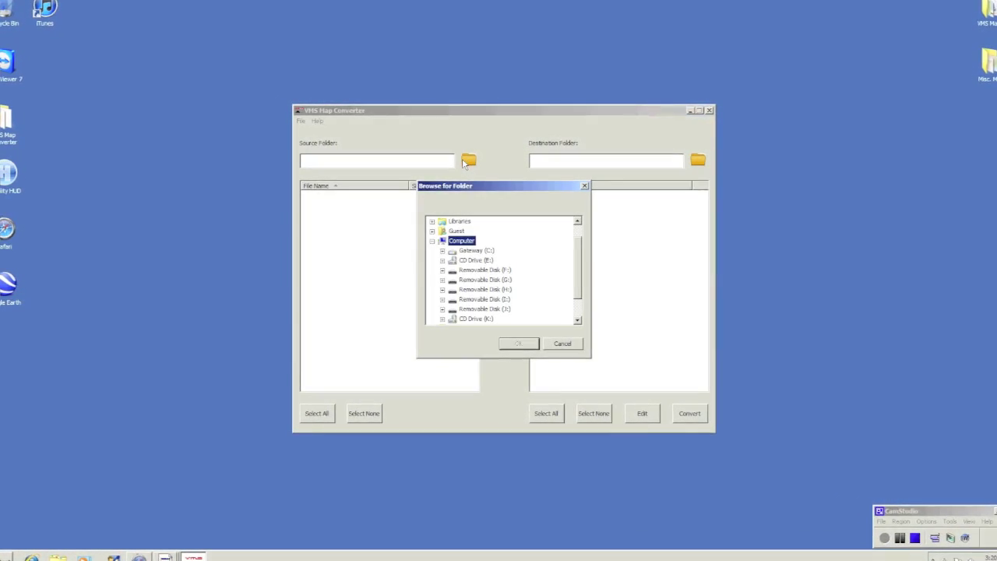
click(432, 241)
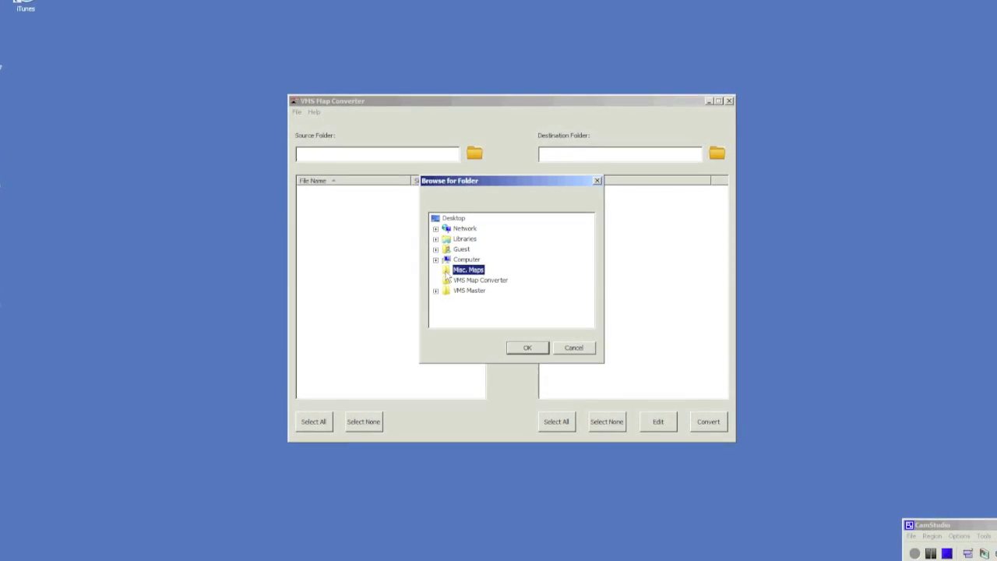
click(529, 350)
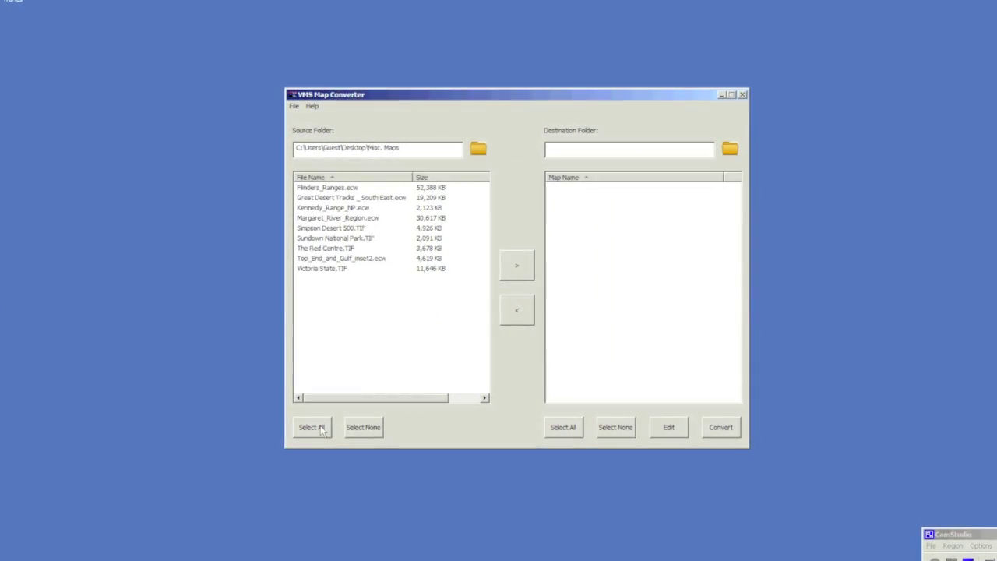
Step: Add all the source maps to the conversion list and set the destination folder to Converted Maps inside VMS Master on the Desktop
click(517, 277)
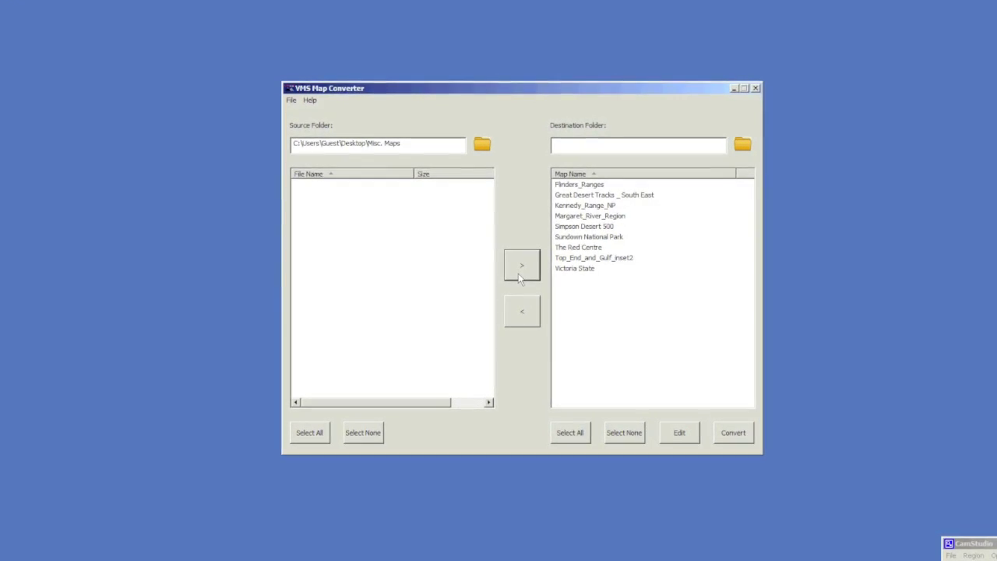
click(749, 142)
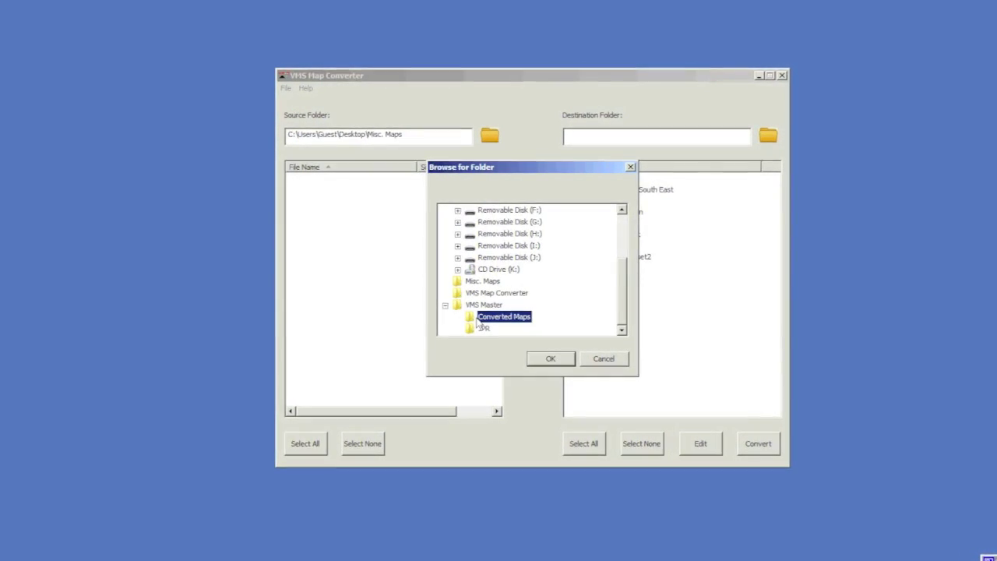
click(551, 361)
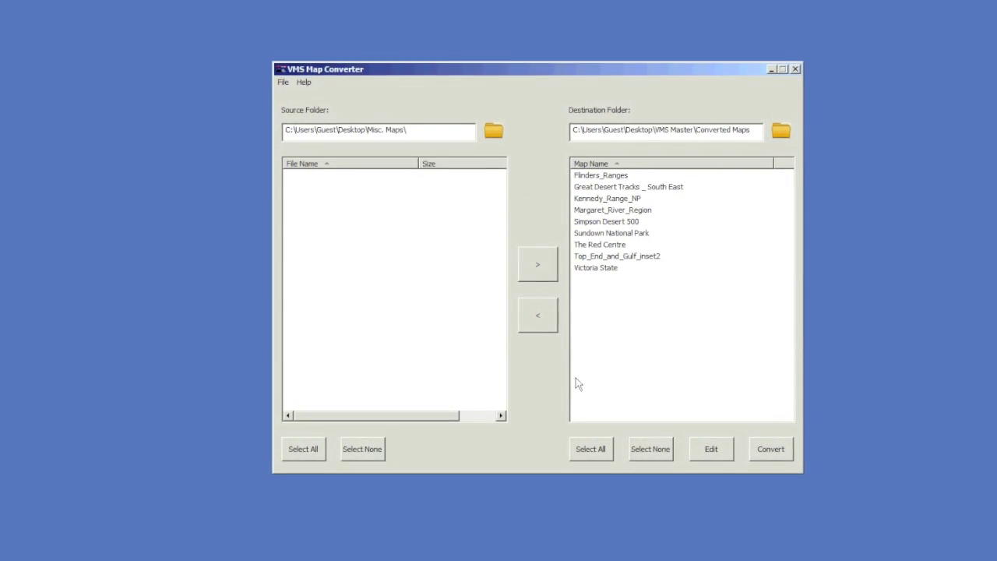
Step: Edit the properties of all listed maps, entering VMS as publisher and Misc. as copyright, and save them
click(603, 452)
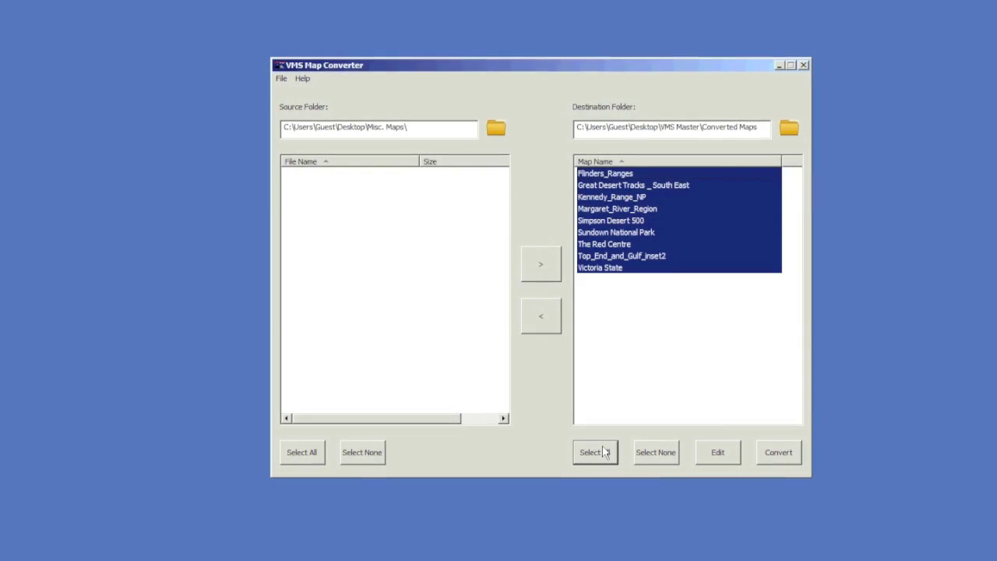
click(714, 459)
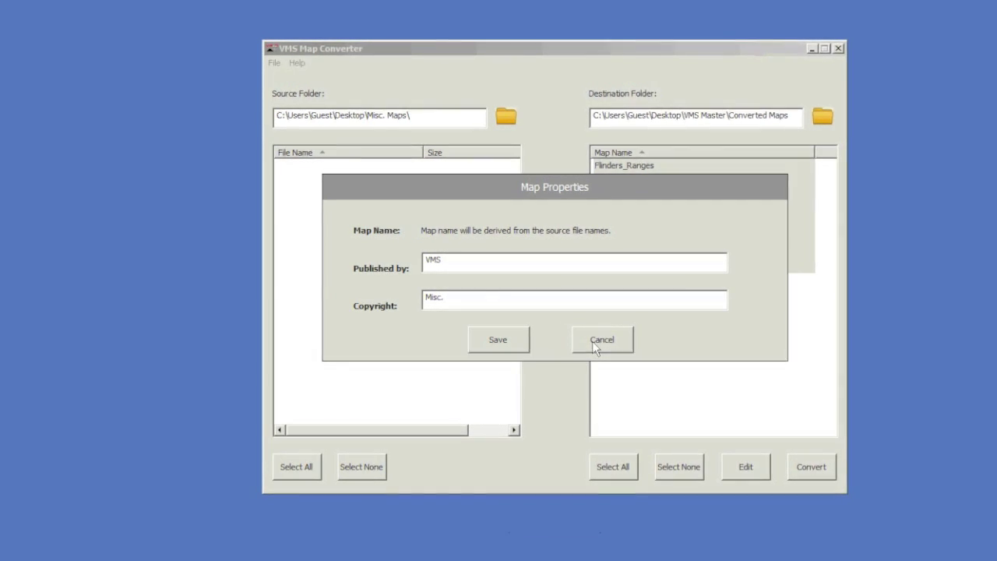
click(515, 344)
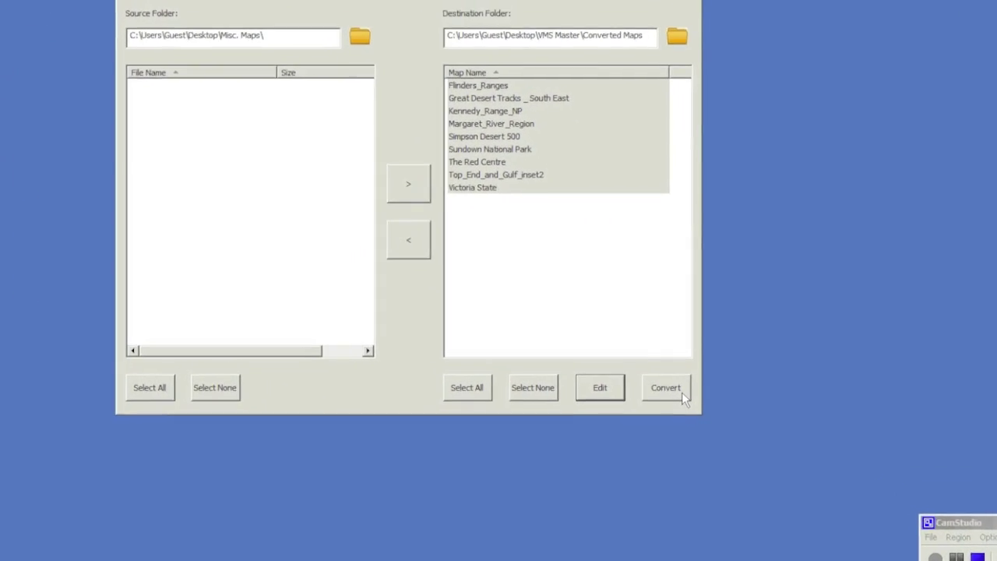
Step: Convert all the selected maps, dismiss the completion summary, and close the converter
click(813, 468)
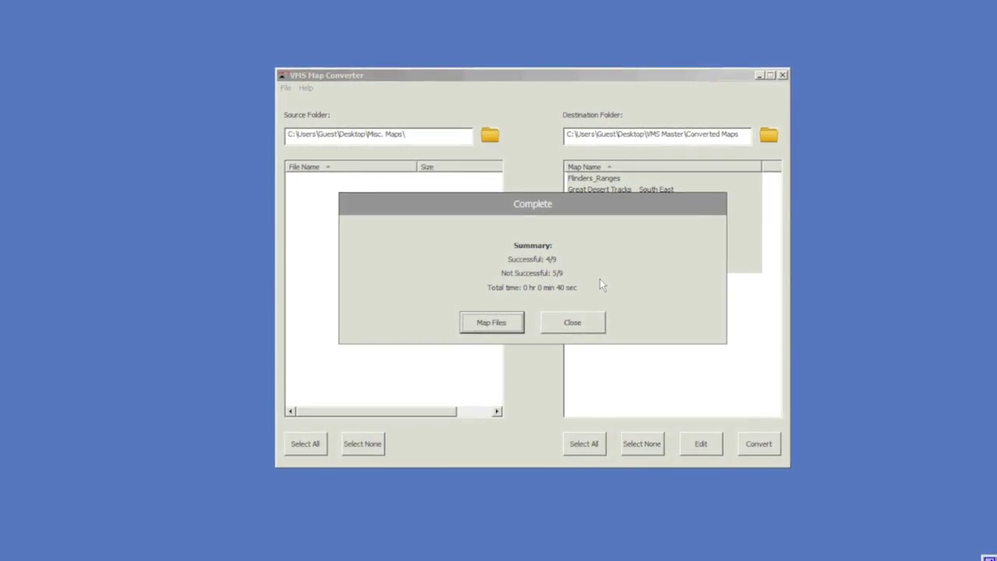
click(608, 328)
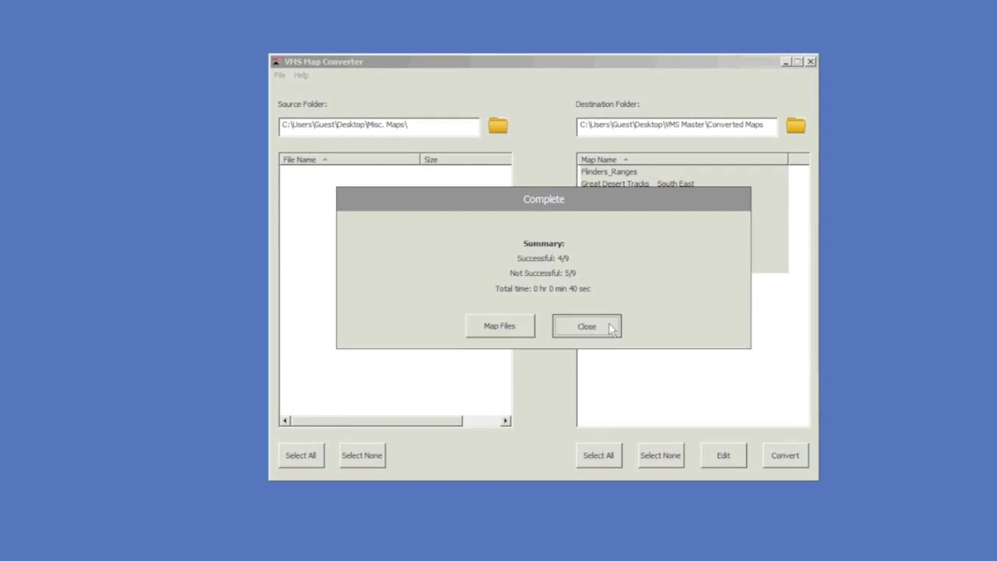
click(613, 328)
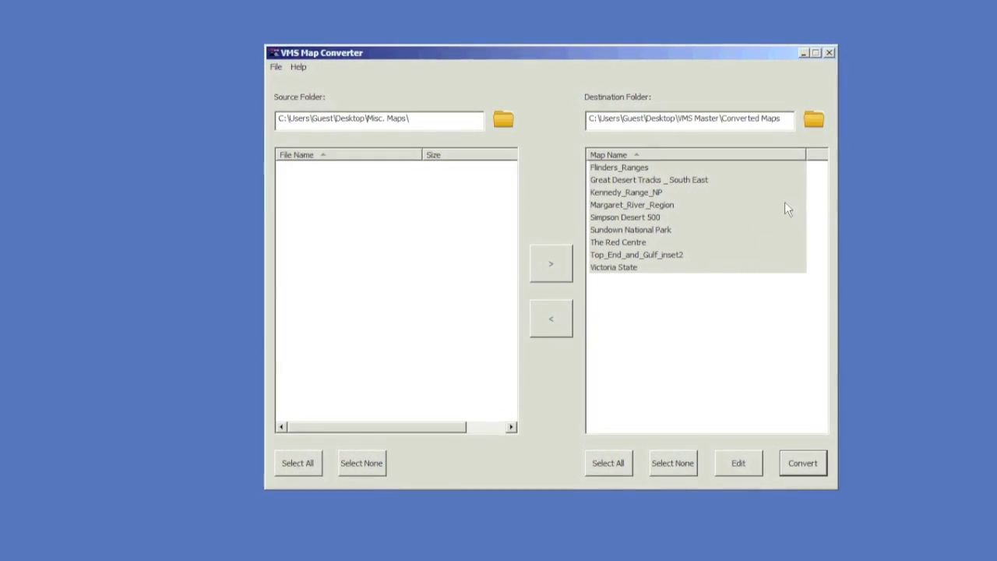
click(833, 52)
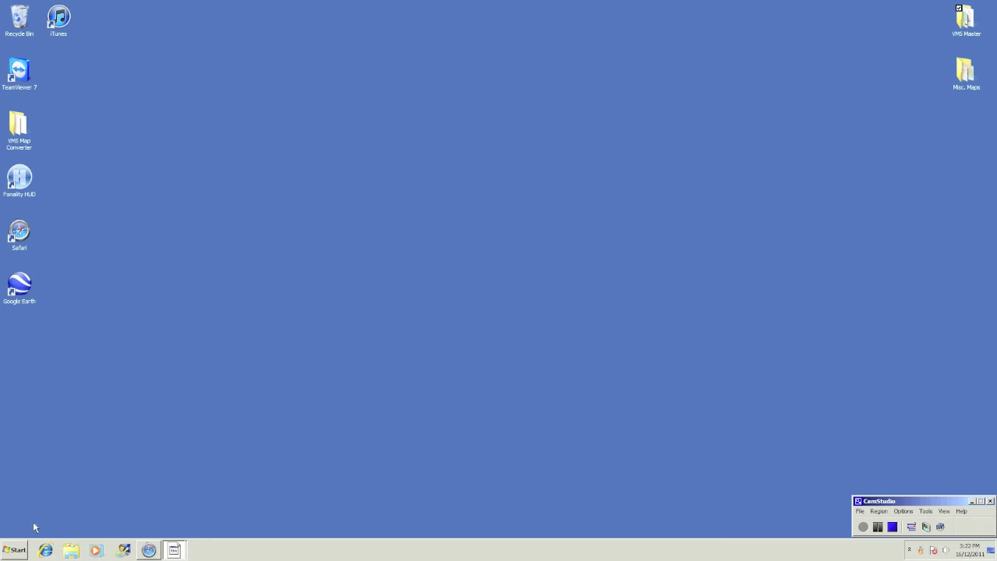
Step: Open the Maps folder inside the vms folder on Removable Disk (G:)
click(10, 552)
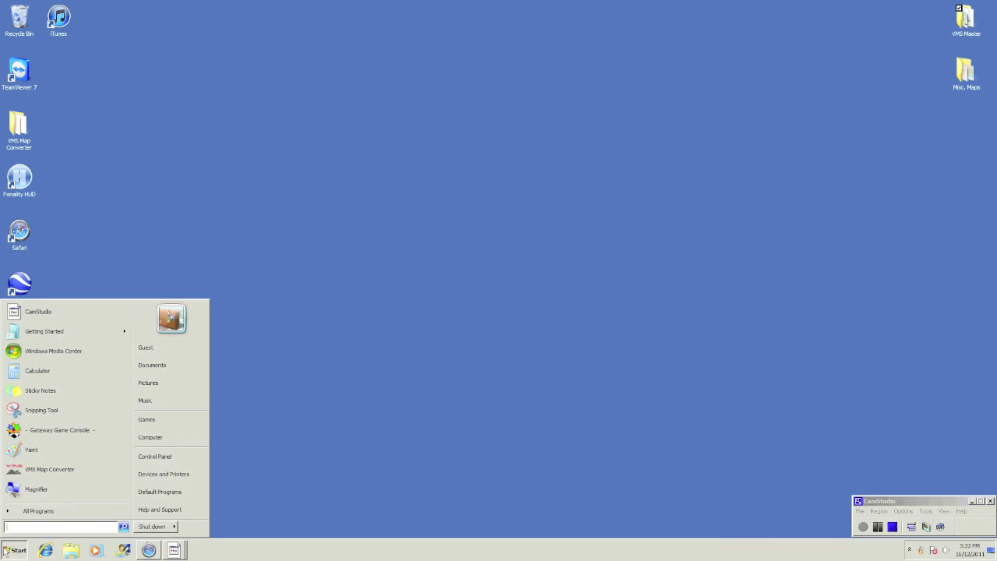
click(154, 440)
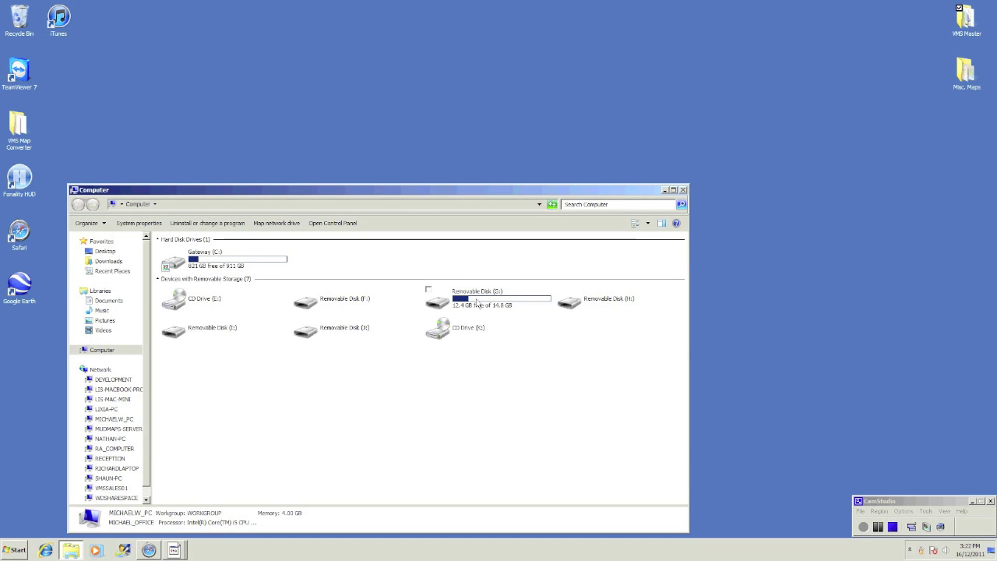
double_click(478, 303)
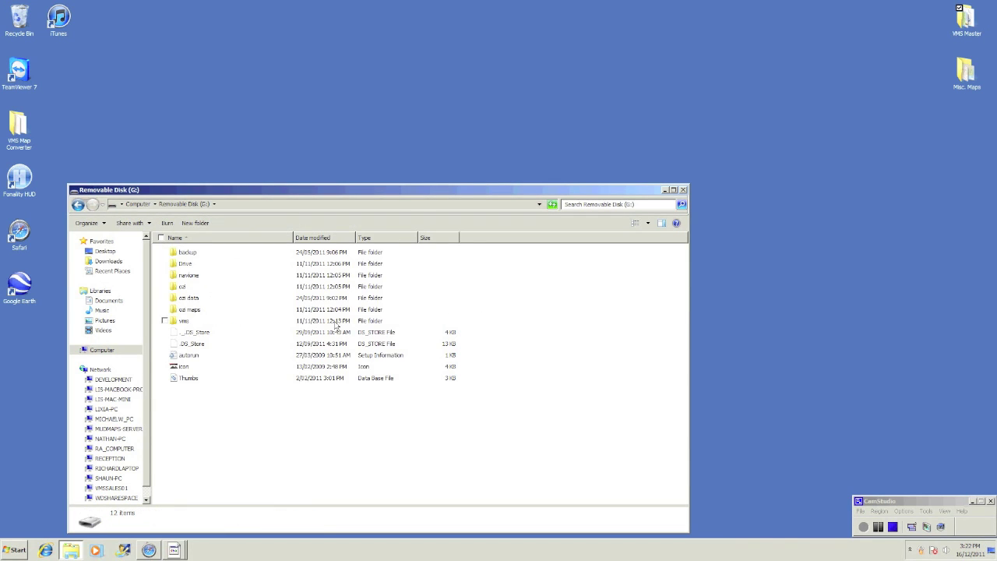
double_click(193, 323)
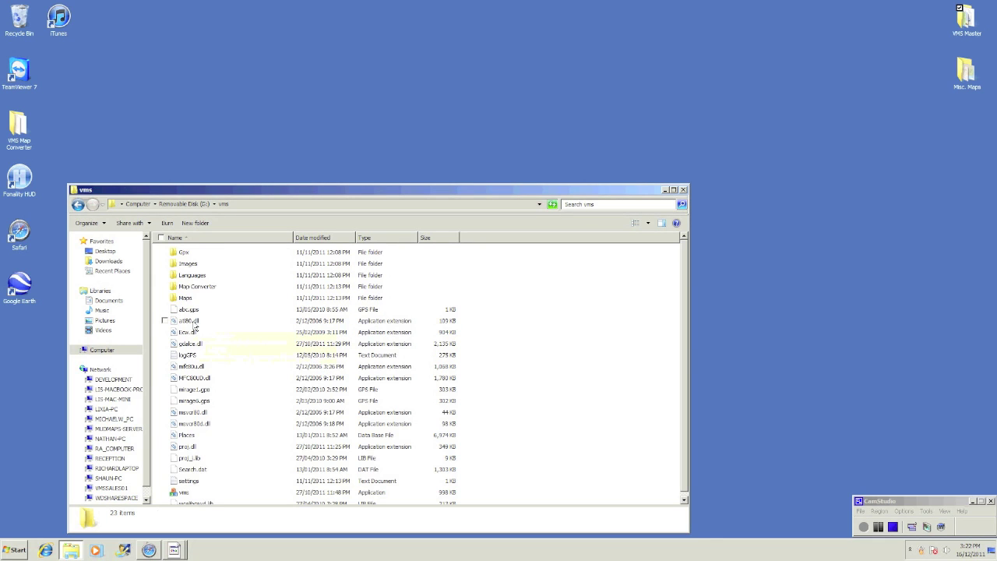
double_click(187, 297)
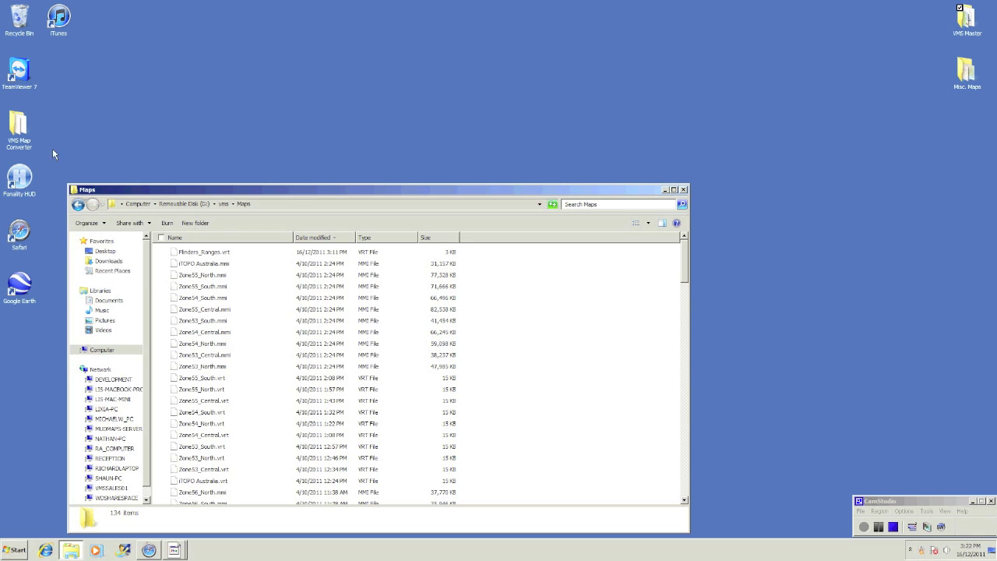
Step: Copy all the files in the Converted Maps folder inside VMS Master on the Desktop, and close that folder window
double_click(966, 23)
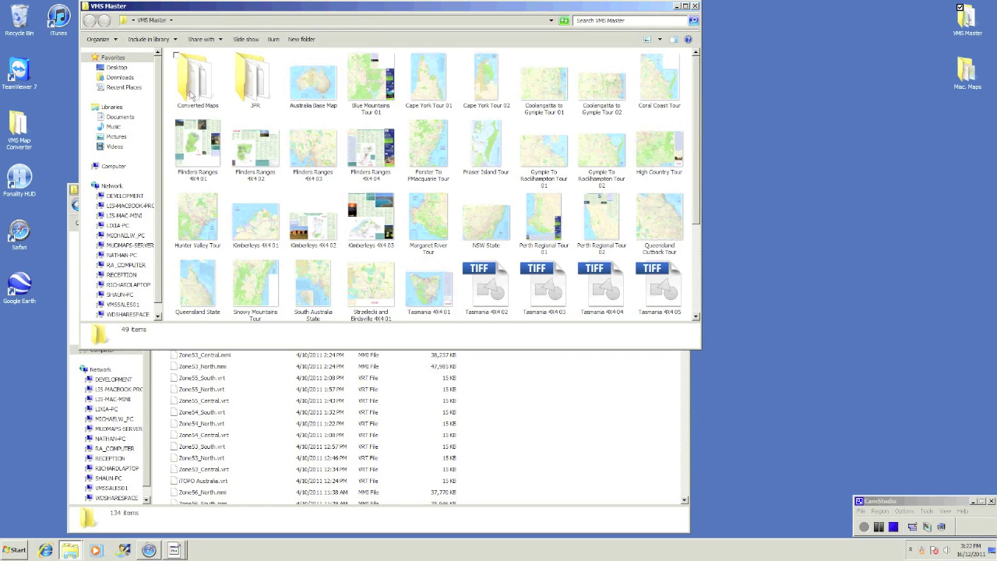
double_click(190, 93)
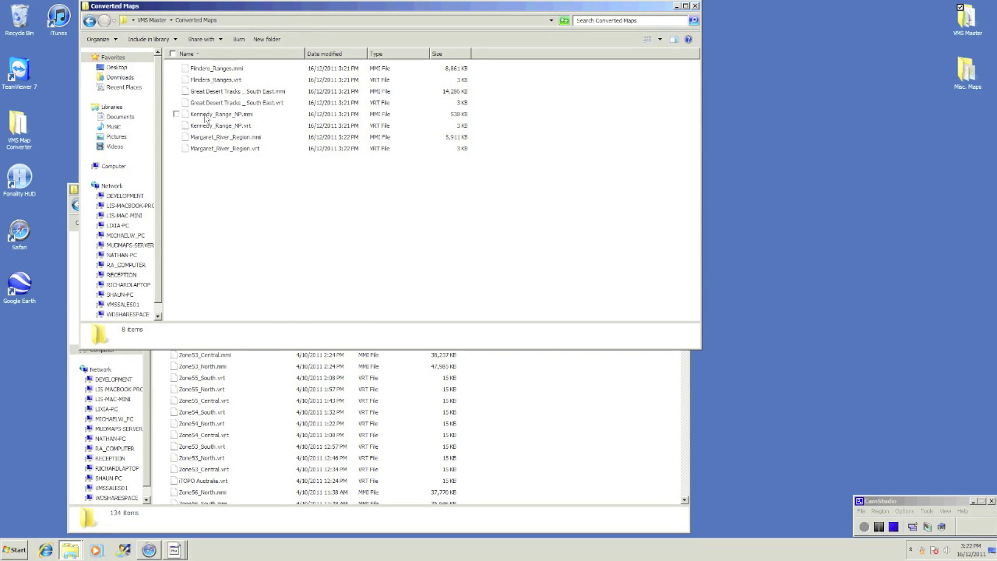
key(ctrl+a)
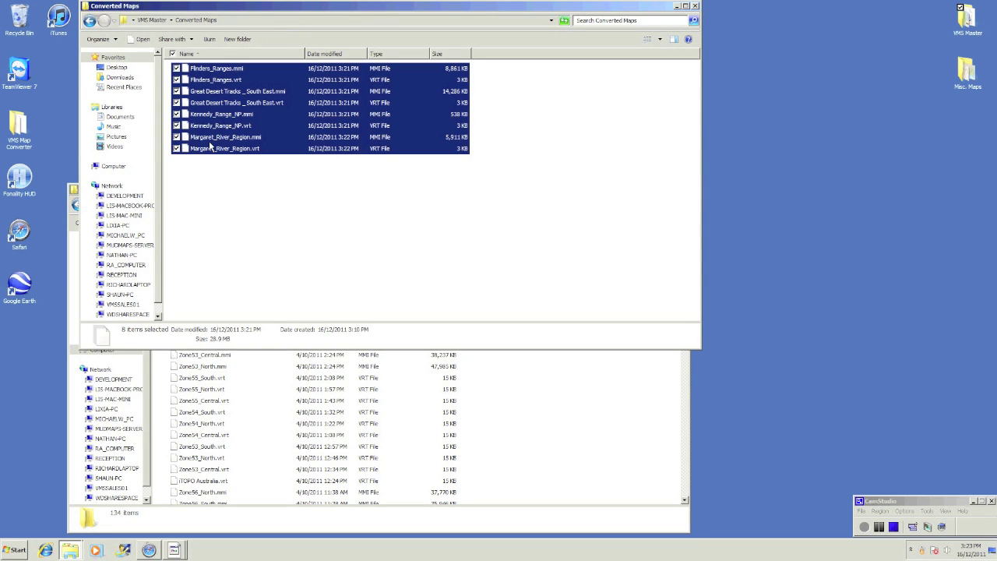
key(alt)
click(108, 35)
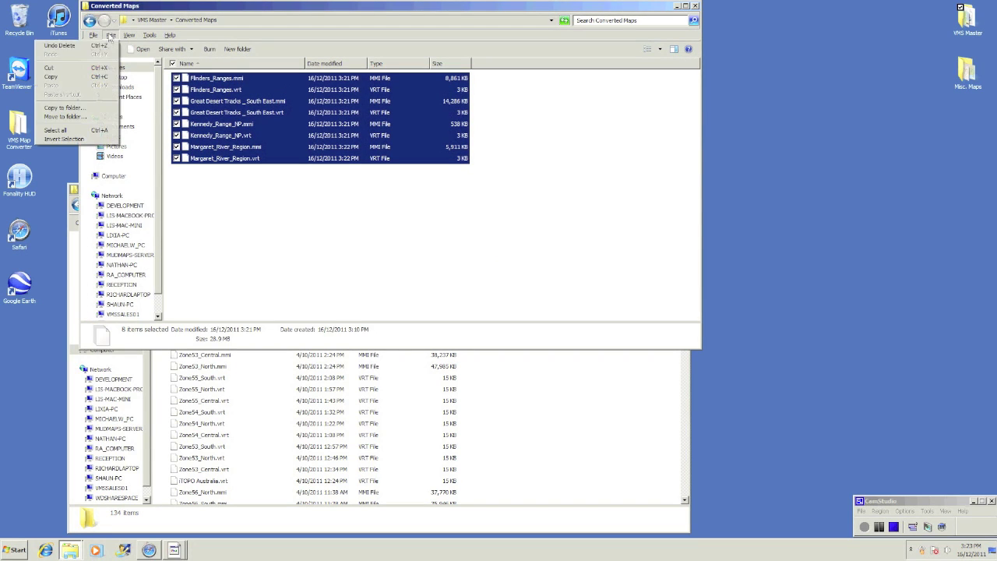
click(102, 76)
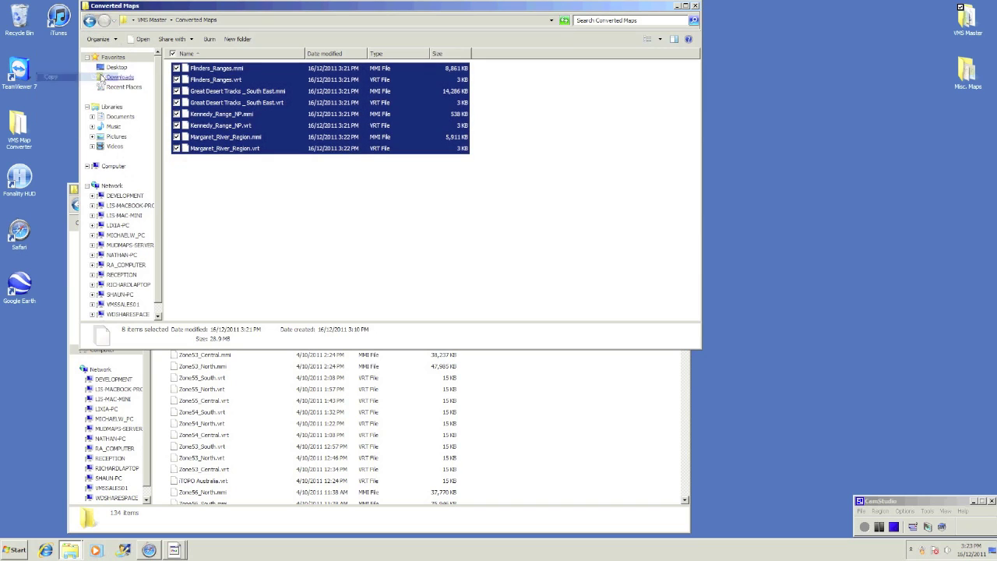
click(695, 7)
Step: Paste the converted map files into the Maps folder on the removable disk, keeping both copies of the conflicting Flinders_Ranges.vrt
key(alt)
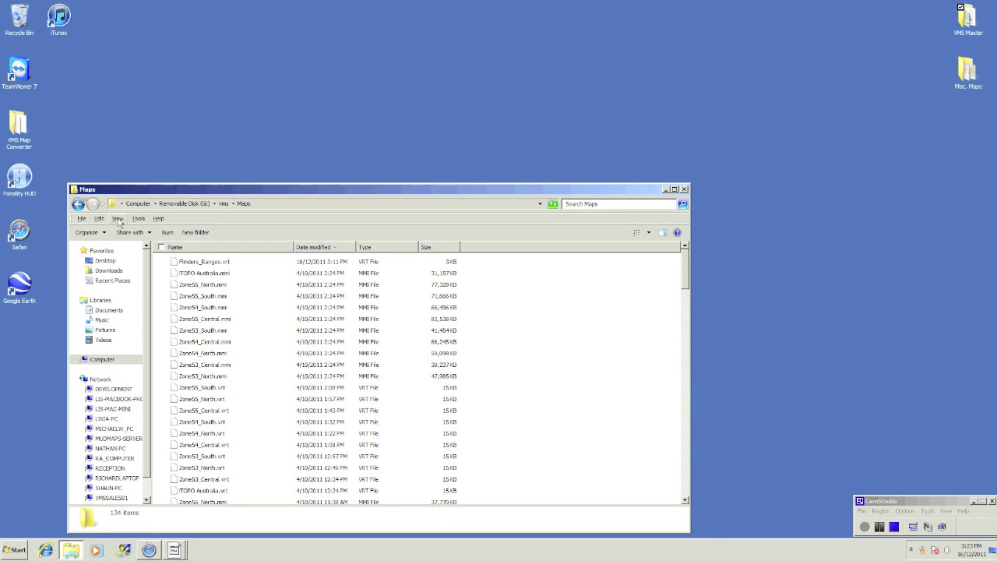
click(99, 218)
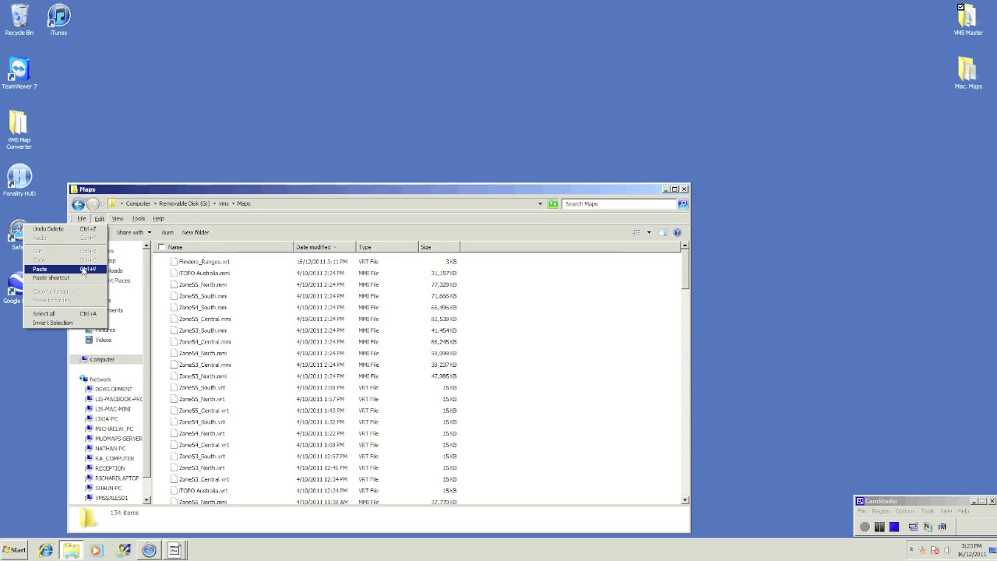
click(82, 271)
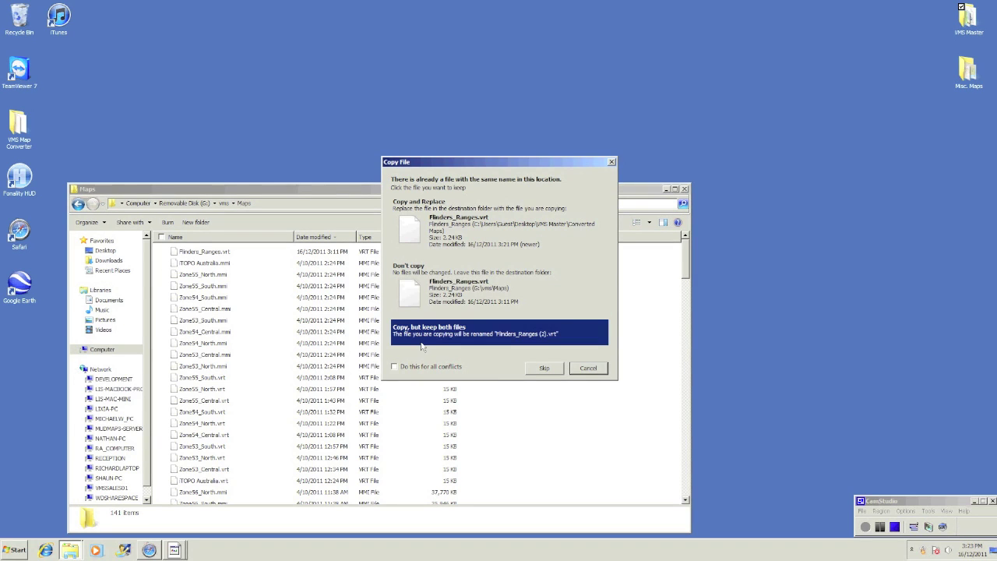
click(420, 338)
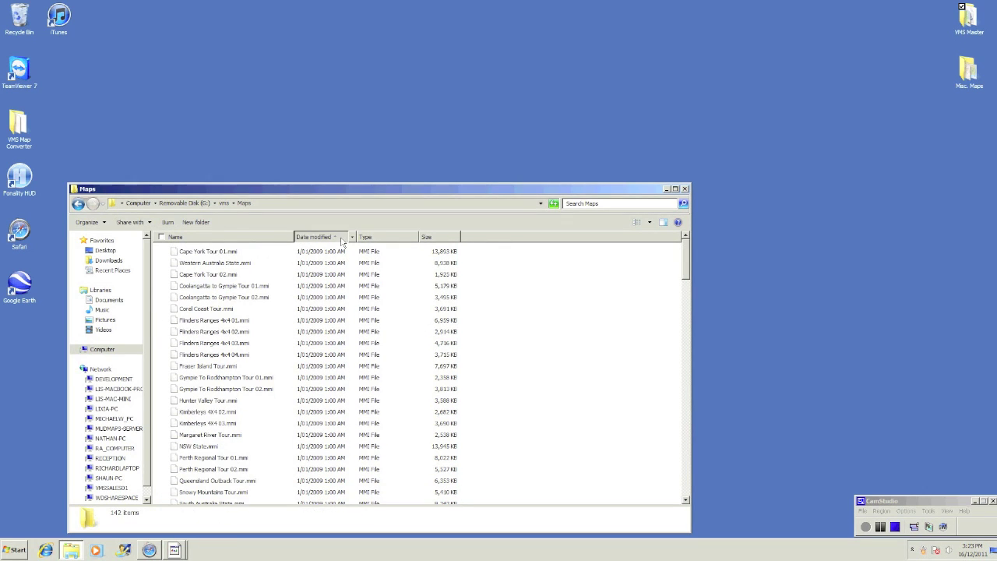
Step: Sort the Maps folder by newest modification date and select the files from Margaret_River_Region.mmi through Flinders_Ranges.vrt
click(342, 239)
click(227, 252)
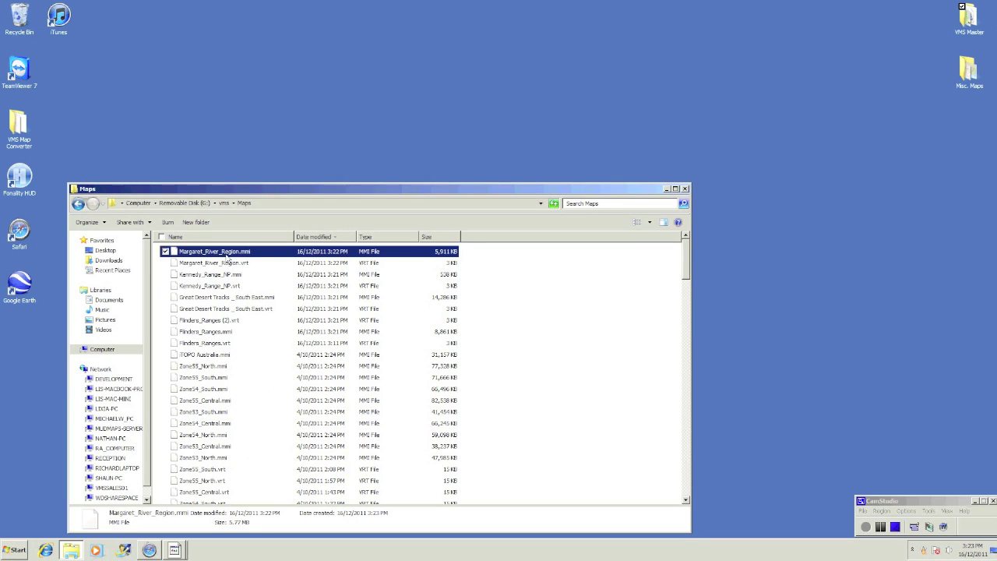
shift+click(208, 344)
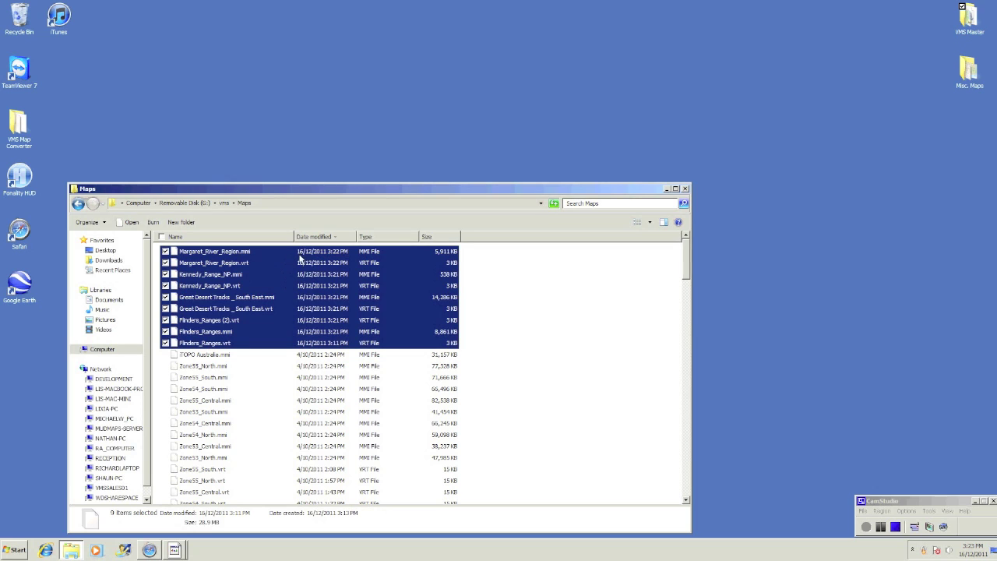